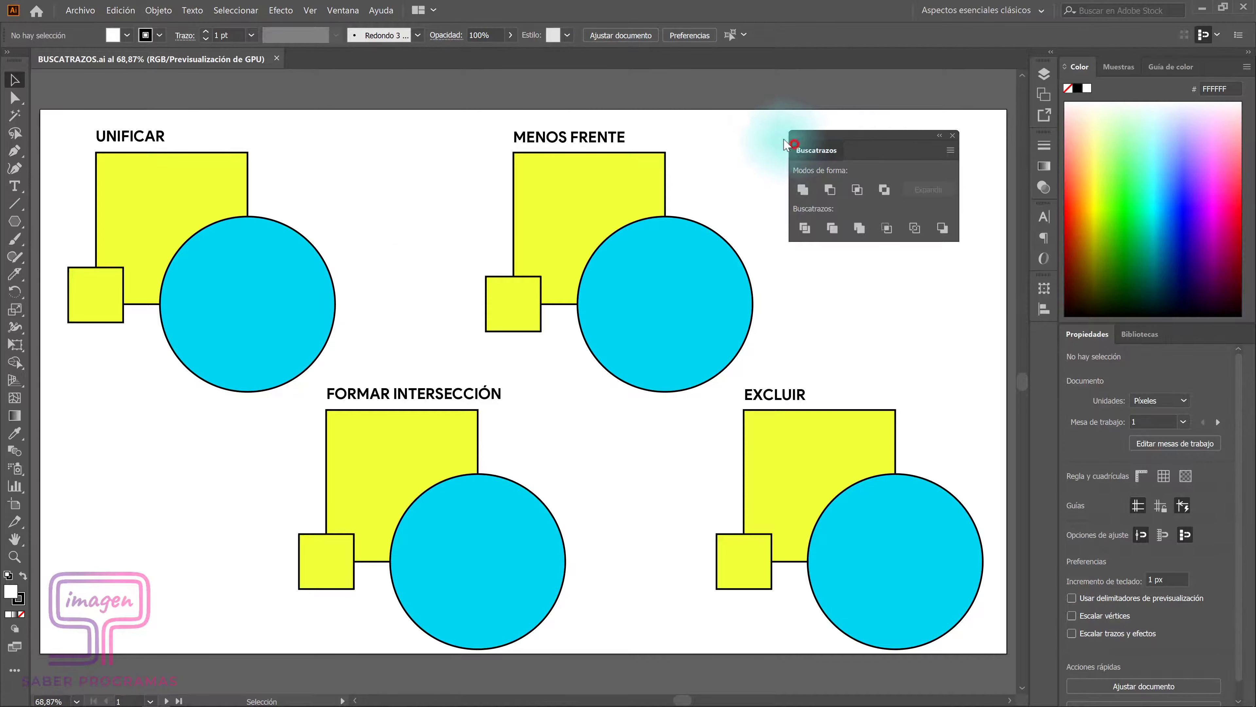
Move the Buscatrazos (Pathfinder) panel left, beside the MENOS FRENTE example.
{"action": "mouse_move", "coordinate": [786, 144]}
{"action": "left_mouse_down"}
{"action": "mouse_move", "coordinate": [362, 157]}
{"action": "mouse_move", "coordinate": [381, 163]}
{"action": "left_mouse_up"}
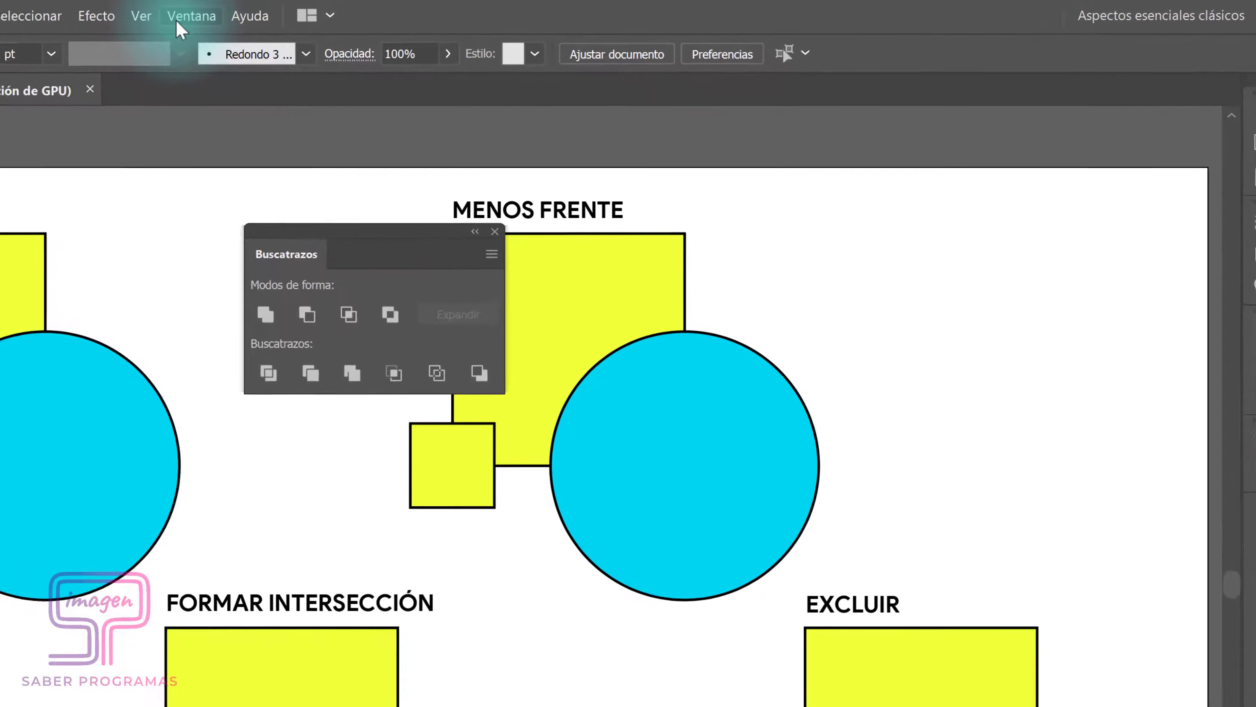
Confirm Buscatrazos is checked in the Ventana menu, then marquee-select the three UNIFICAR shapes.
{"action": "left_click", "coordinate": [334, 11]}
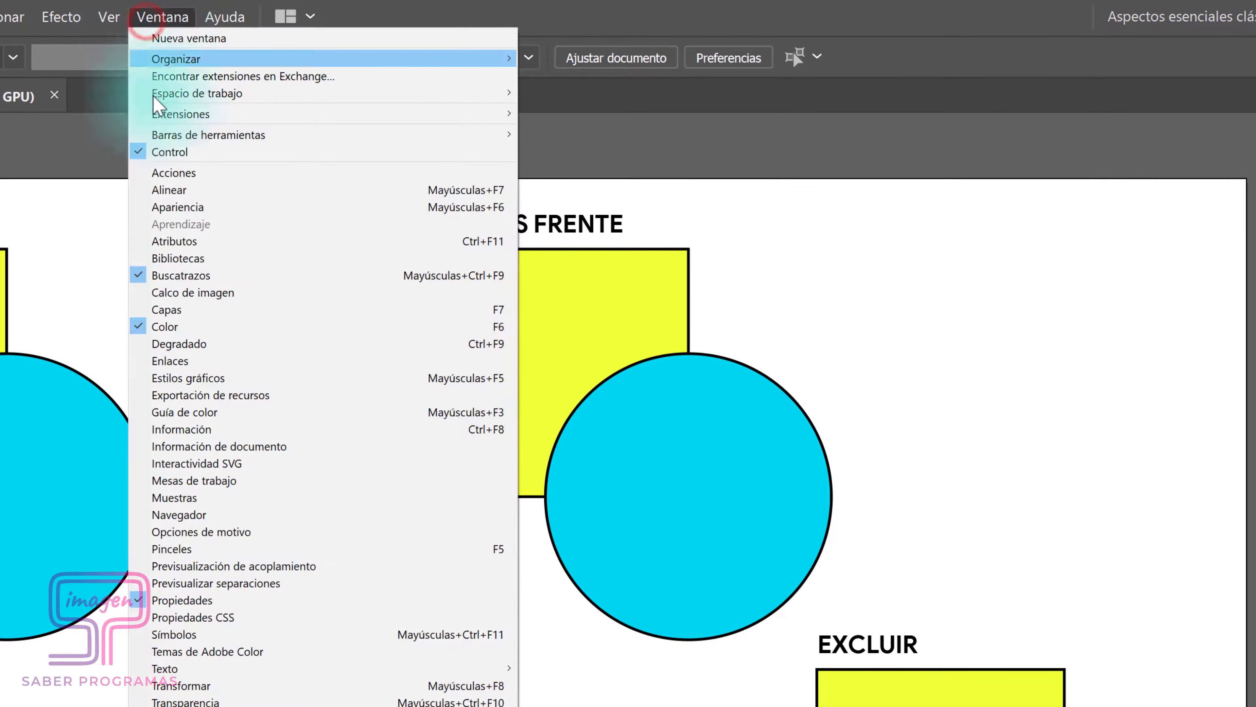
{"action": "left_click", "coordinate": [86, 245]}
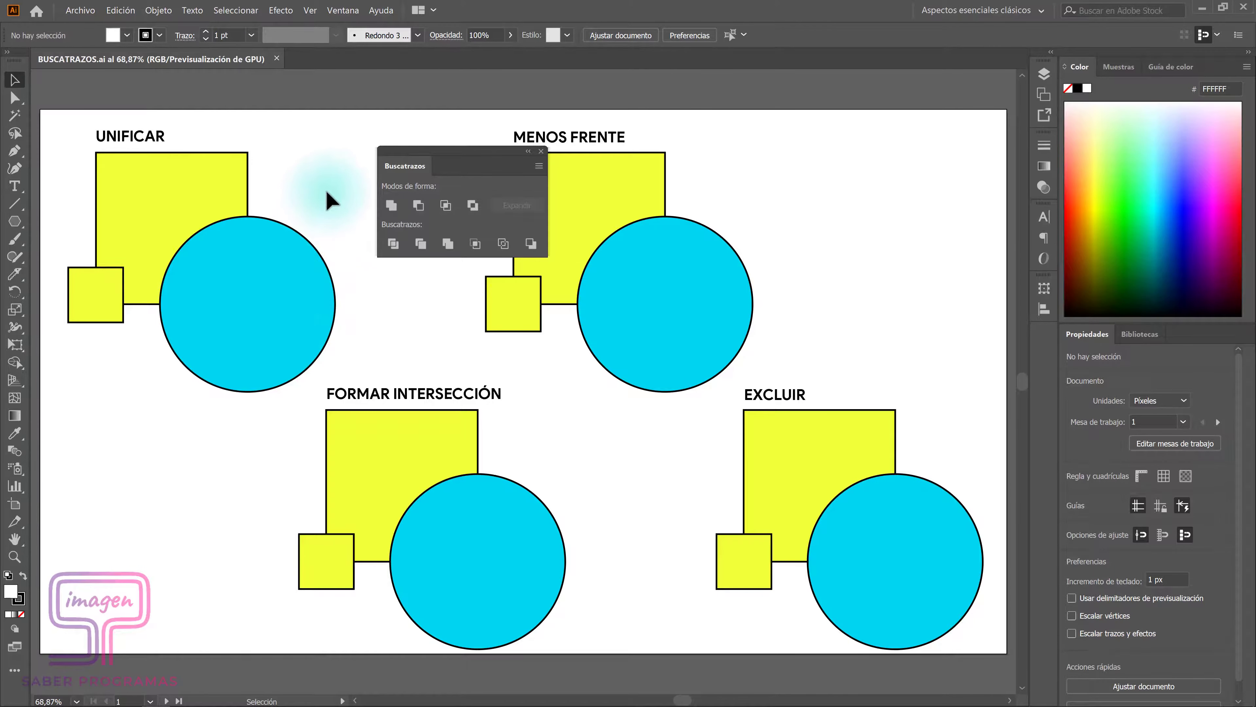
{"action": "left_click_drag", "start_coordinate": [327, 198], "coordinate": [102, 341]}
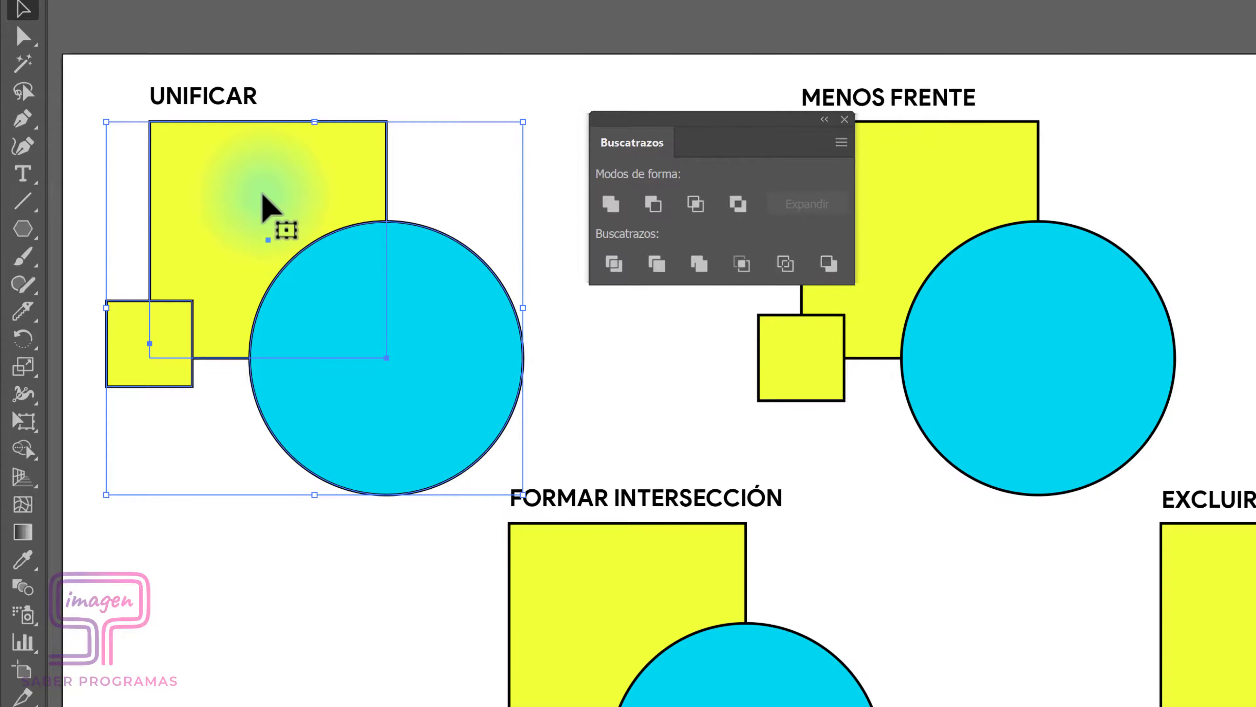
Apply Unificar to merge the UNIFICAR shapes, then select the three MENOS FRENTE shapes.
{"action": "left_click", "coordinate": [611, 204]}
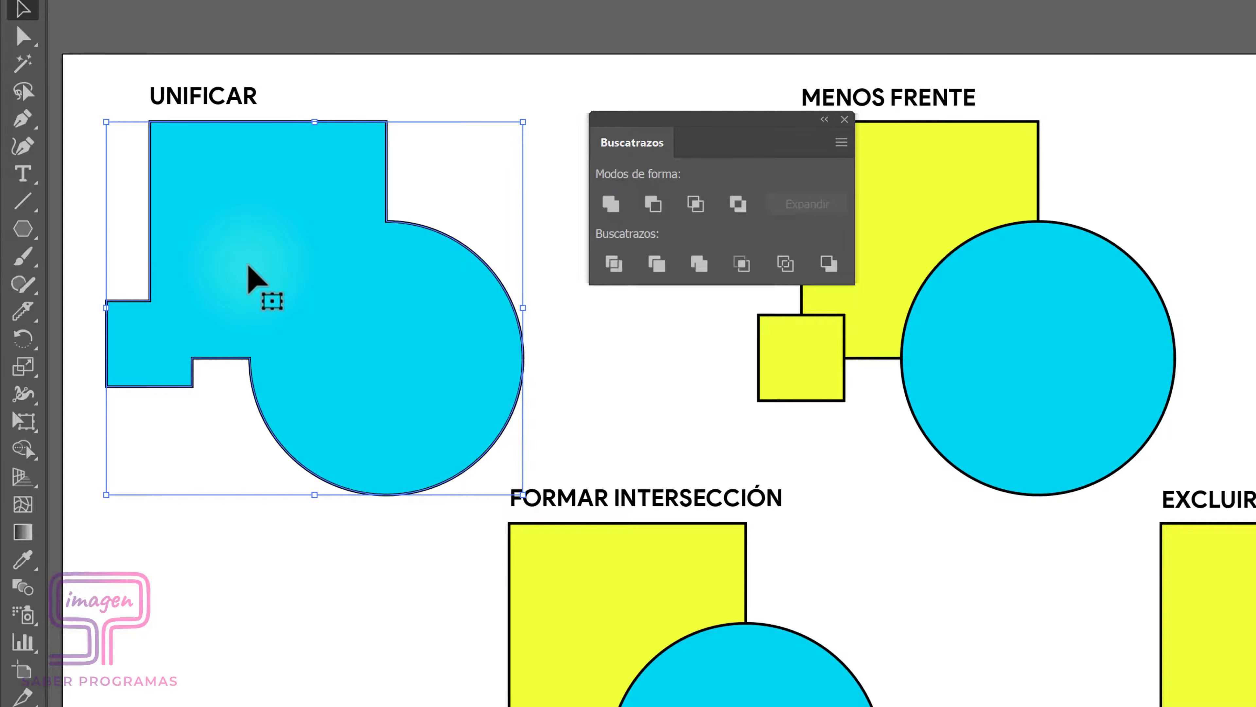
{"action": "left_click_drag", "start_coordinate": [671, 124], "coordinate": [563, 140]}
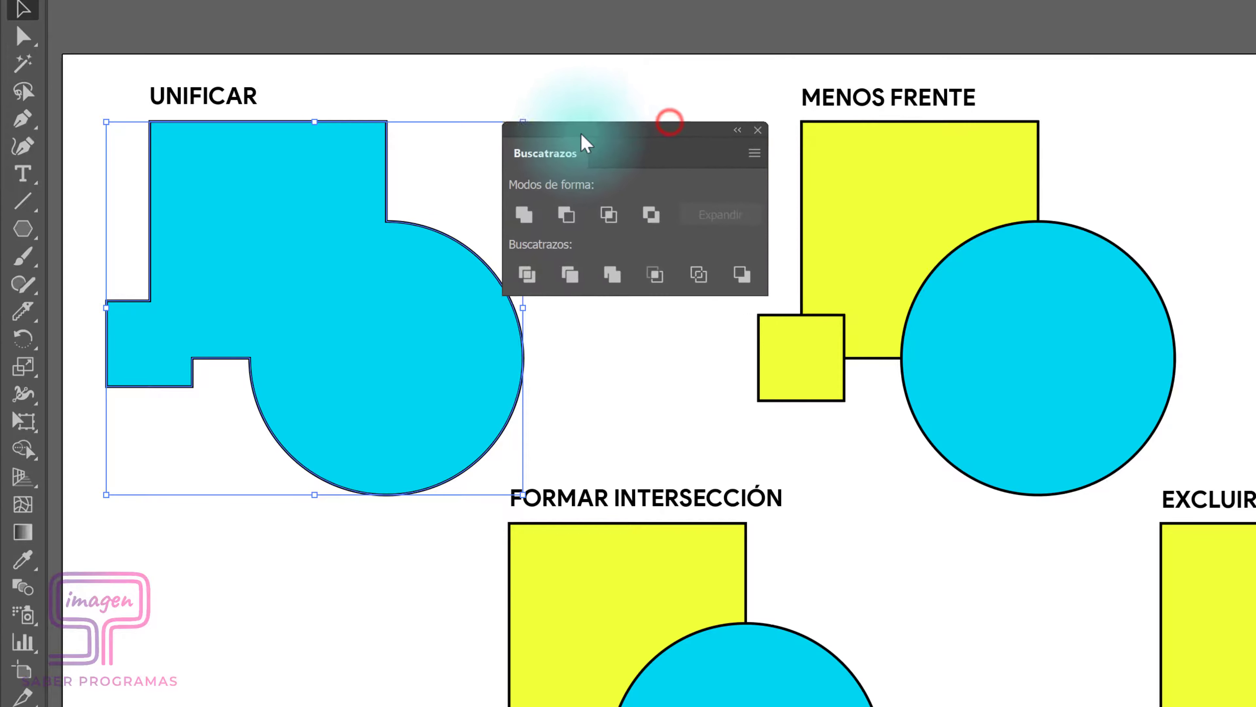
{"action": "left_click_drag", "start_coordinate": [1182, 162], "coordinate": [796, 403]}
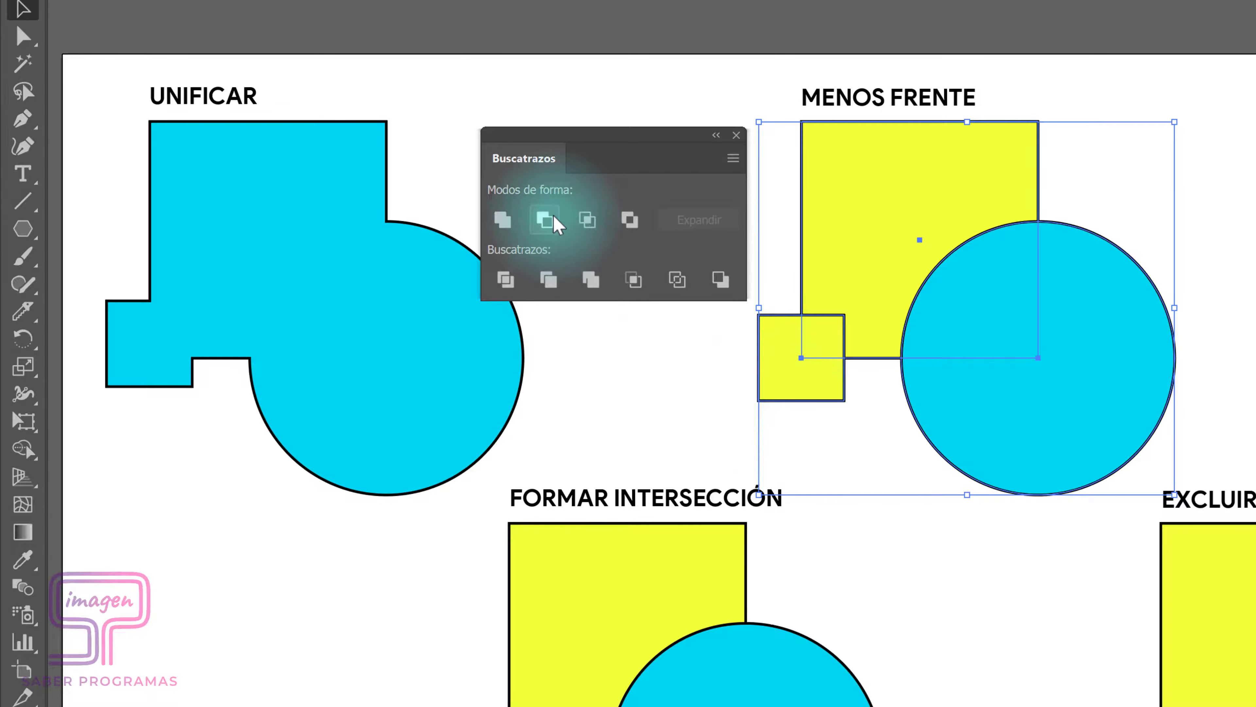
Apply Menos frente to subtract the circle and small square from the yellow square.
{"action": "left_click", "coordinate": [545, 220]}
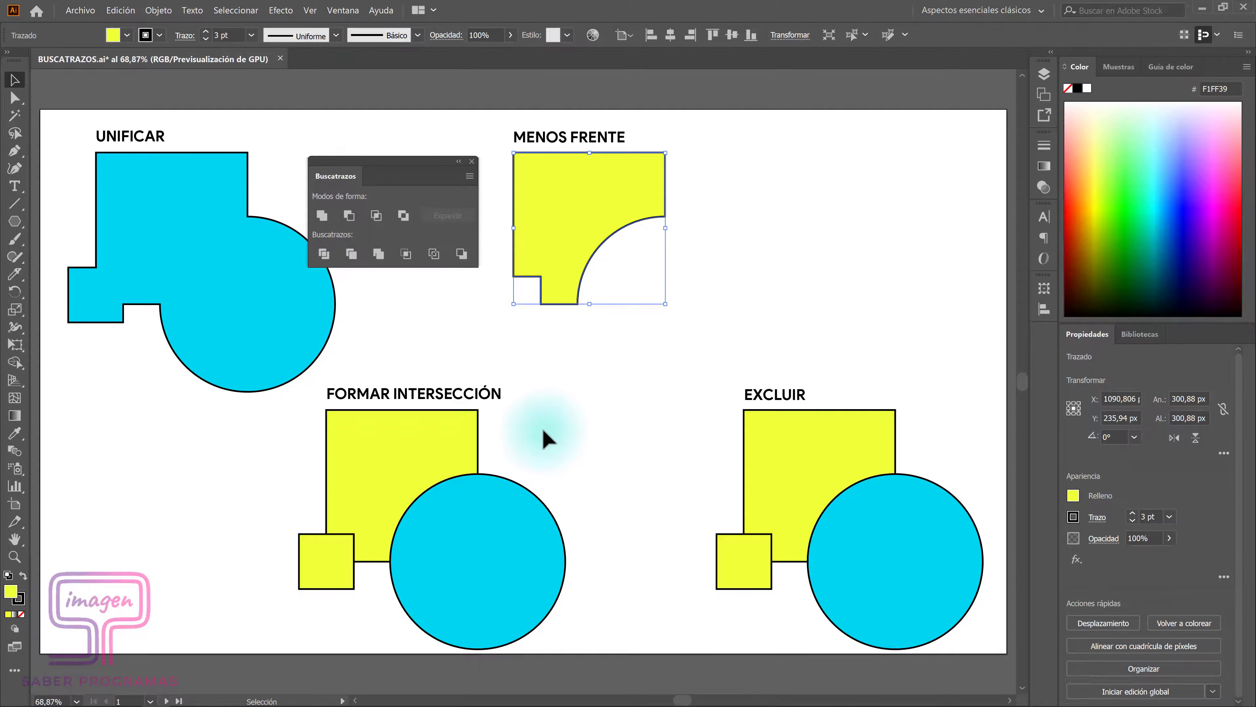
Try Formar intersección on the FORMAR INTERSECCIÓN shapes and dismiss the no-result warning.
{"action": "left_click_drag", "start_coordinate": [491, 456], "coordinate": [317, 553]}
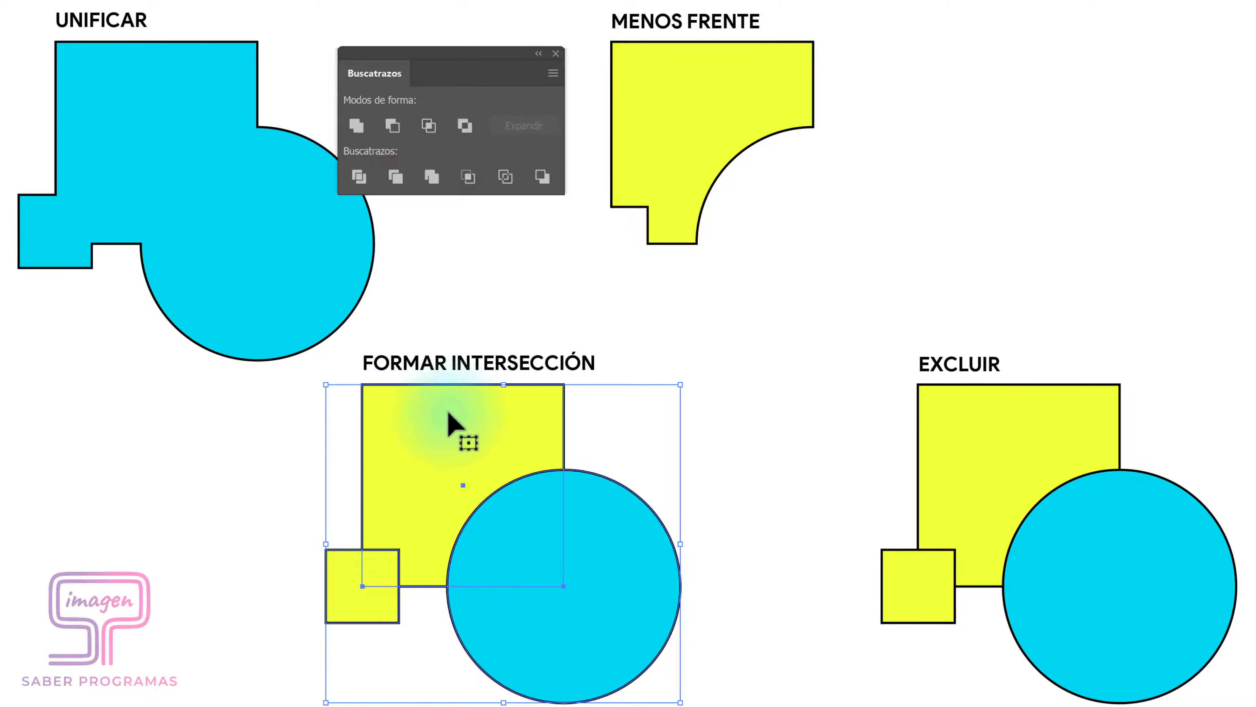
{"action": "left_click", "coordinate": [436, 131]}
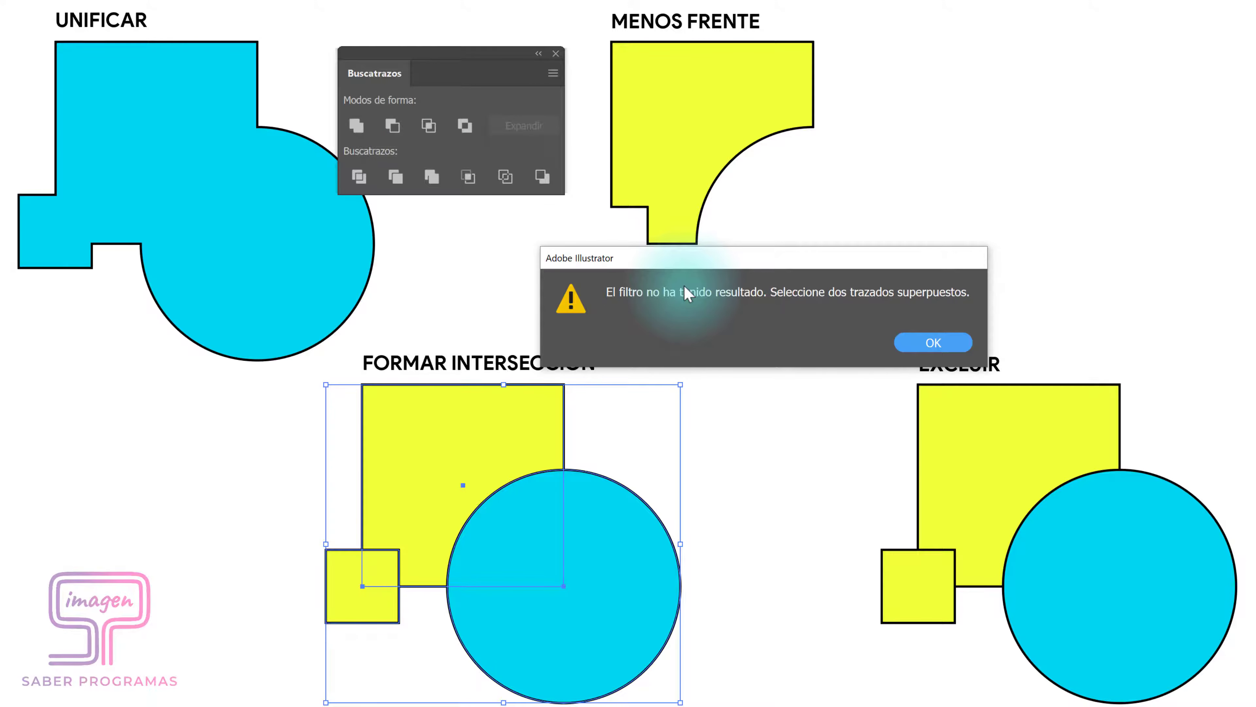
{"action": "left_click", "coordinate": [924, 343]}
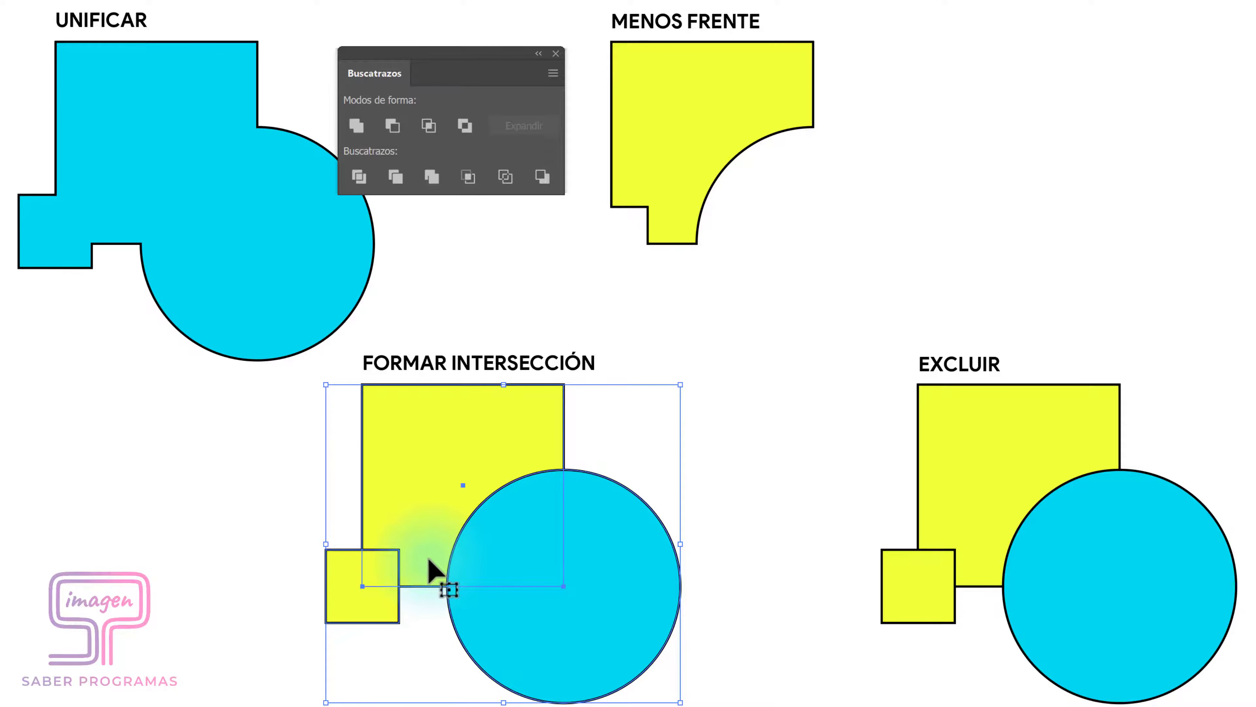
{"action": "left_click", "coordinate": [414, 639]}
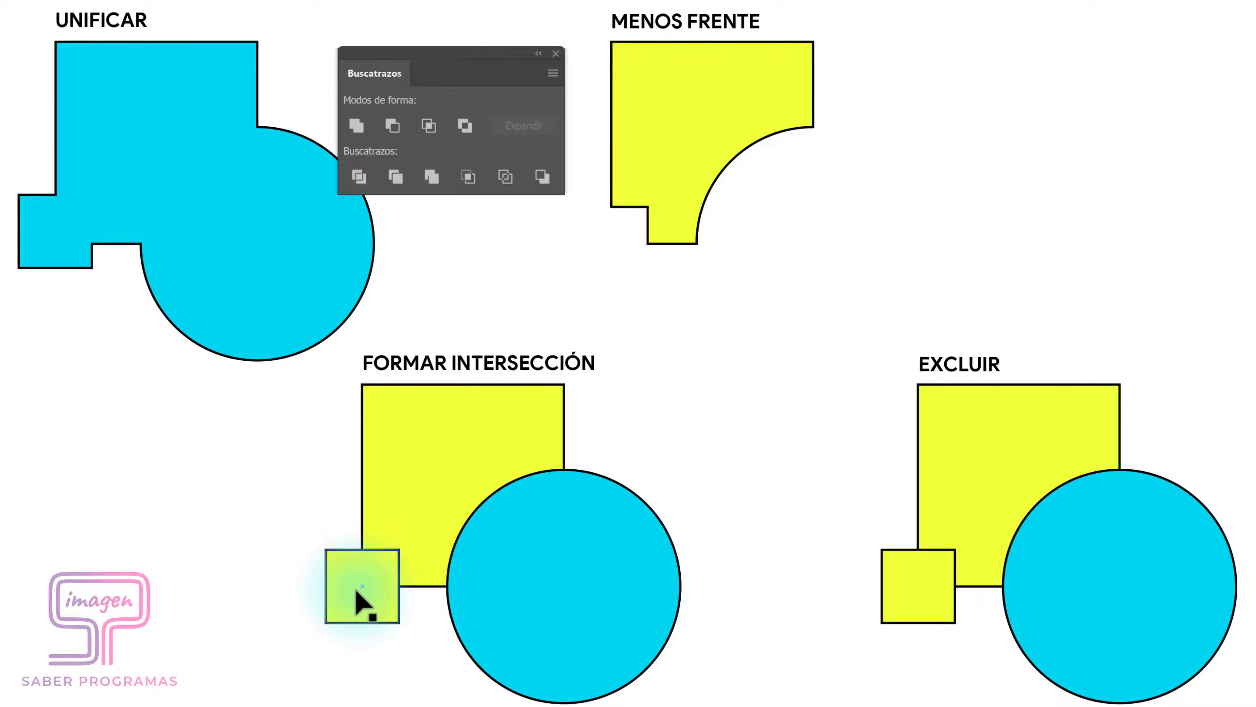
Move the small square into the square-circle overlap and intersect all three into a cyan wedge.
{"action": "left_click_drag", "start_coordinate": [353, 590], "coordinate": [490, 519]}
{"action": "left_click", "coordinate": [651, 420]}
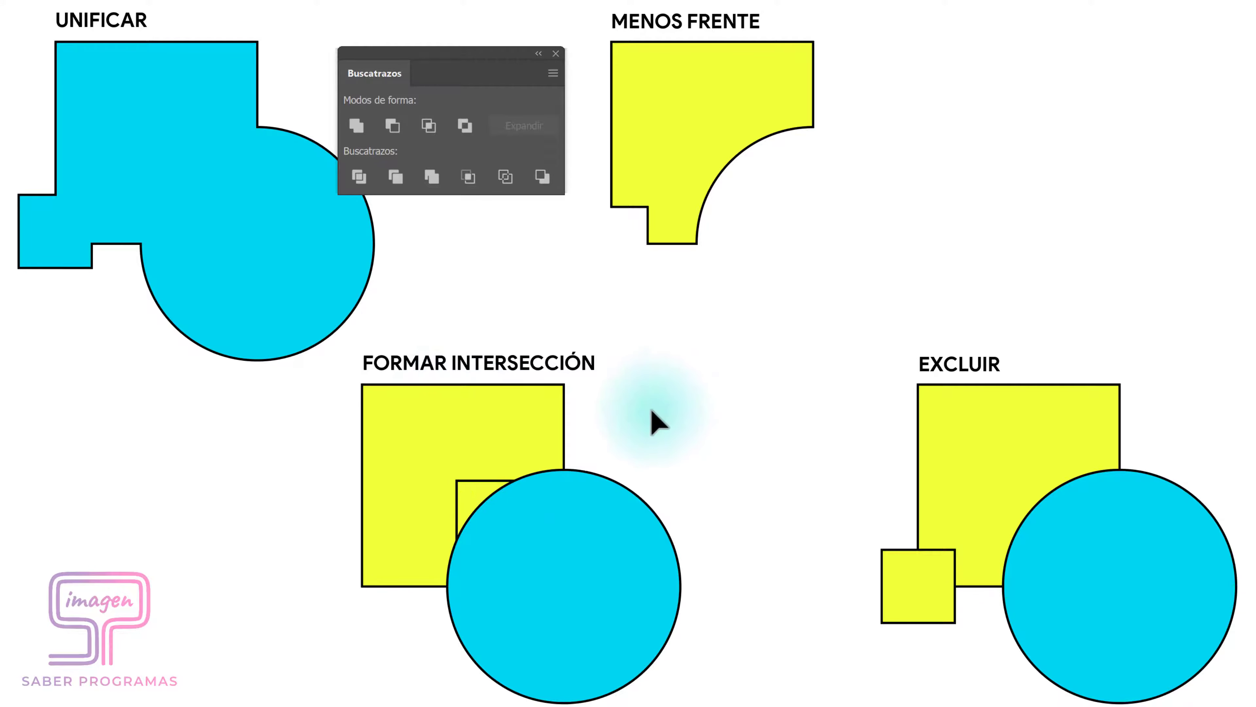
{"action": "left_click", "coordinate": [537, 439]}
{"action": "left_click_drag", "start_coordinate": [615, 441], "coordinate": [435, 578]}
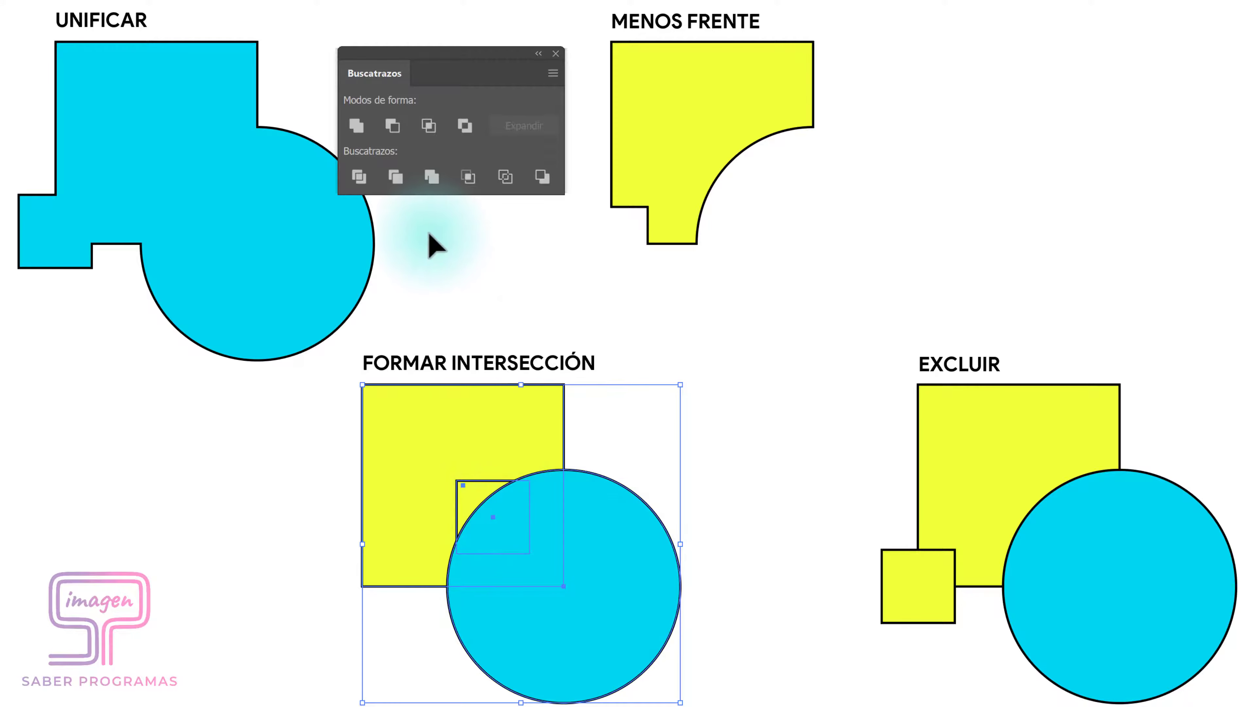
{"action": "left_click", "coordinate": [434, 131]}
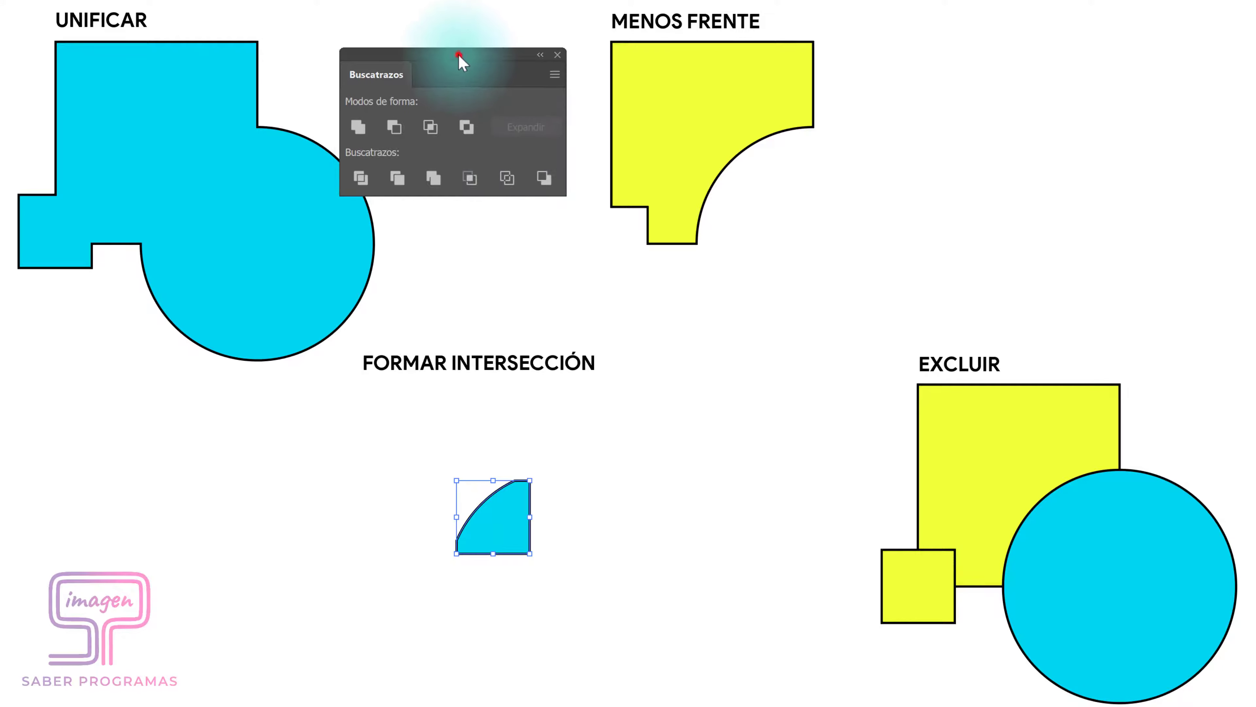
Apply Excluir to the EXCLUIR shapes so their overlaps become white holes, then deselect.
{"action": "left_click_drag", "start_coordinate": [458, 54], "coordinate": [762, 358]}
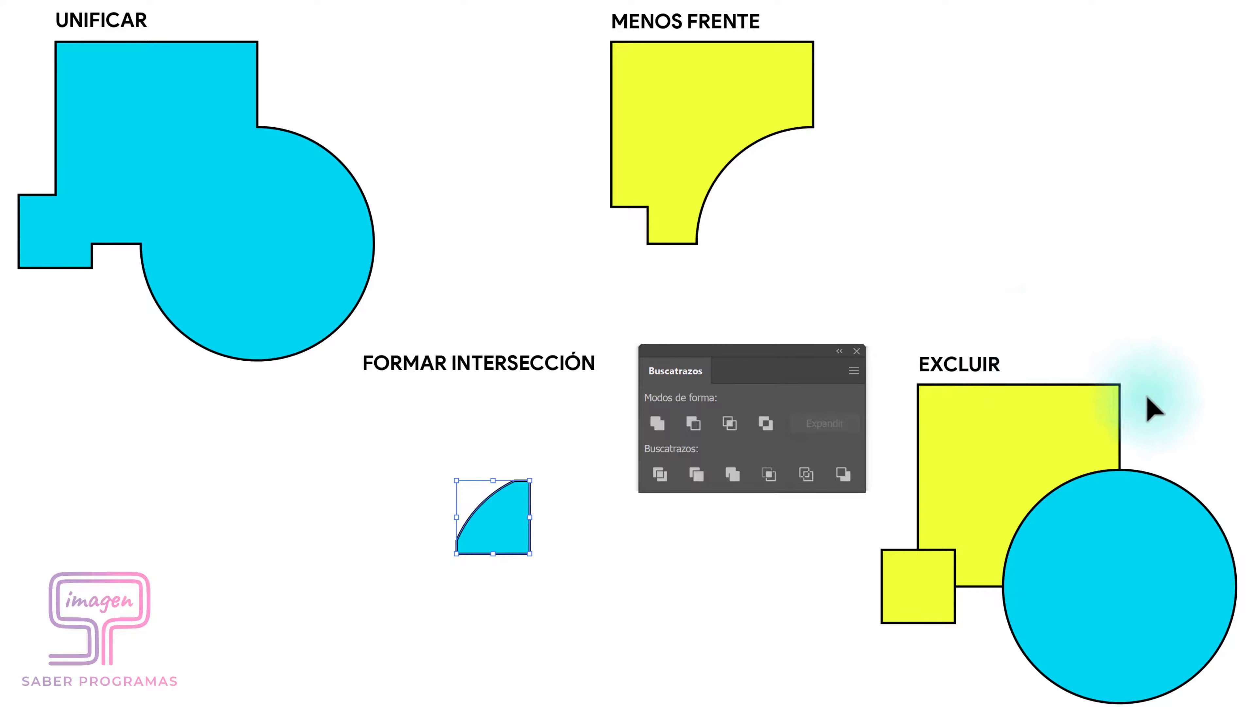
{"action": "left_click_drag", "start_coordinate": [1215, 433], "coordinate": [912, 598]}
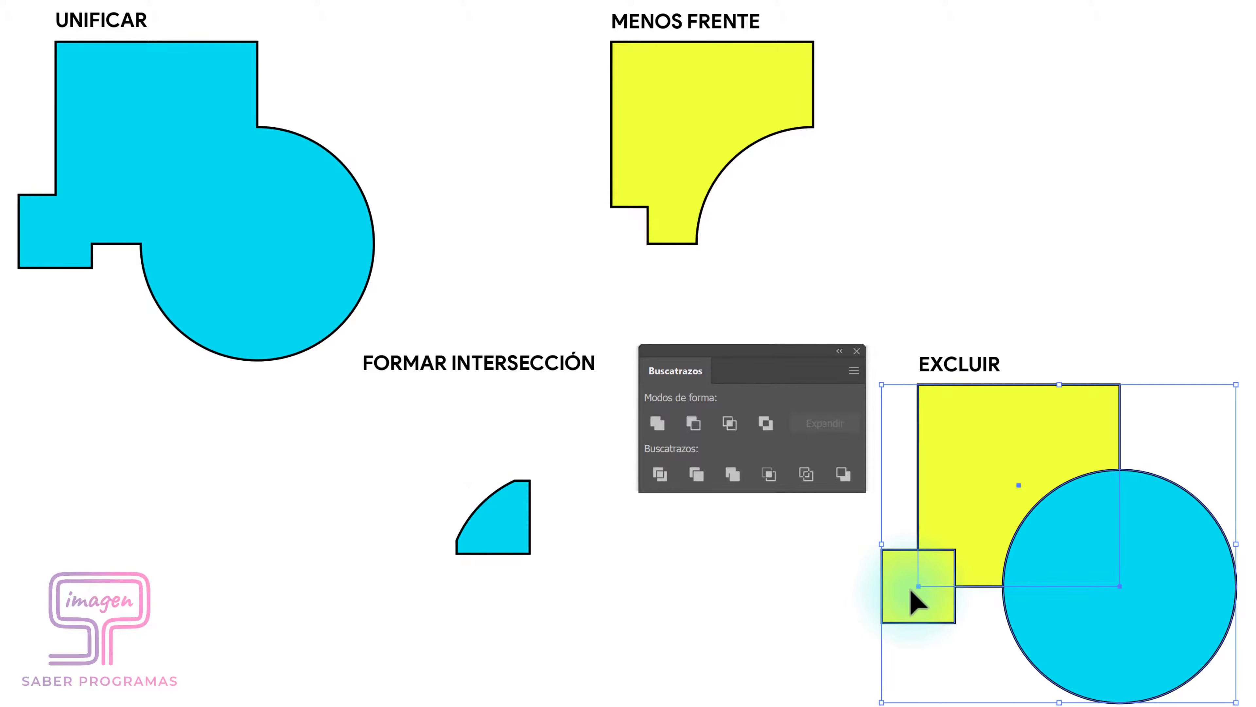
{"action": "left_click", "coordinate": [765, 425]}
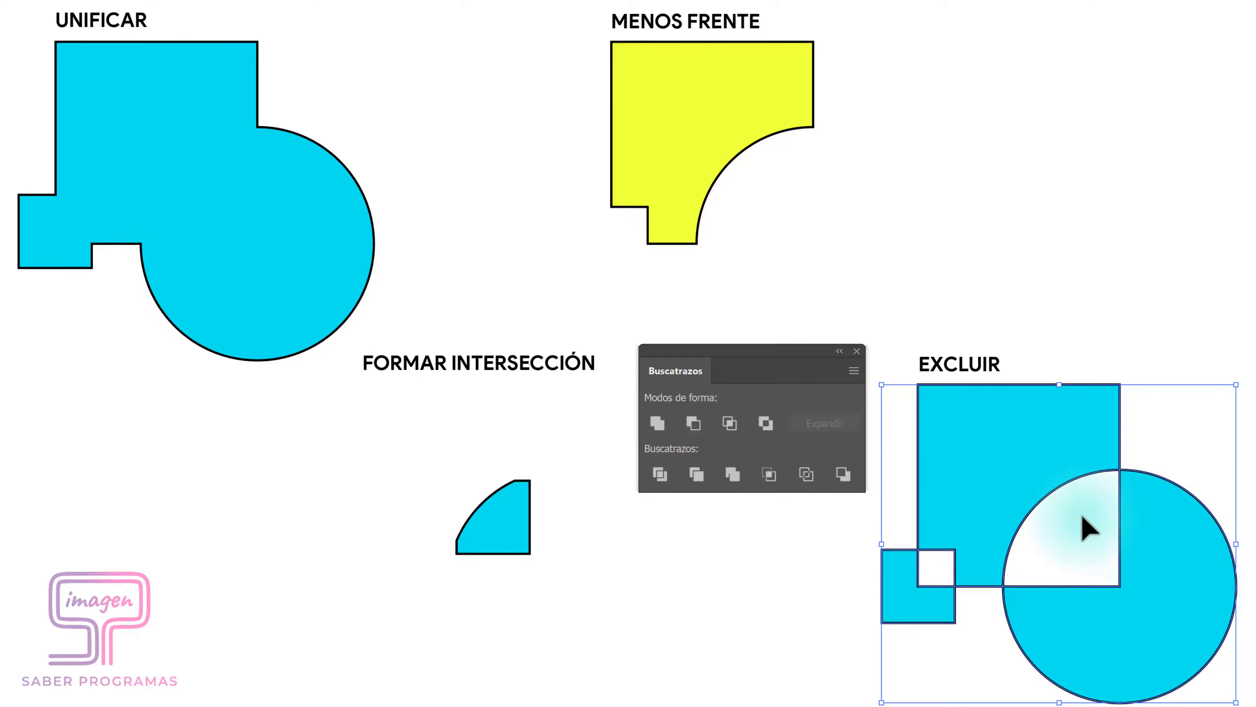
{"action": "left_click", "coordinate": [588, 433]}
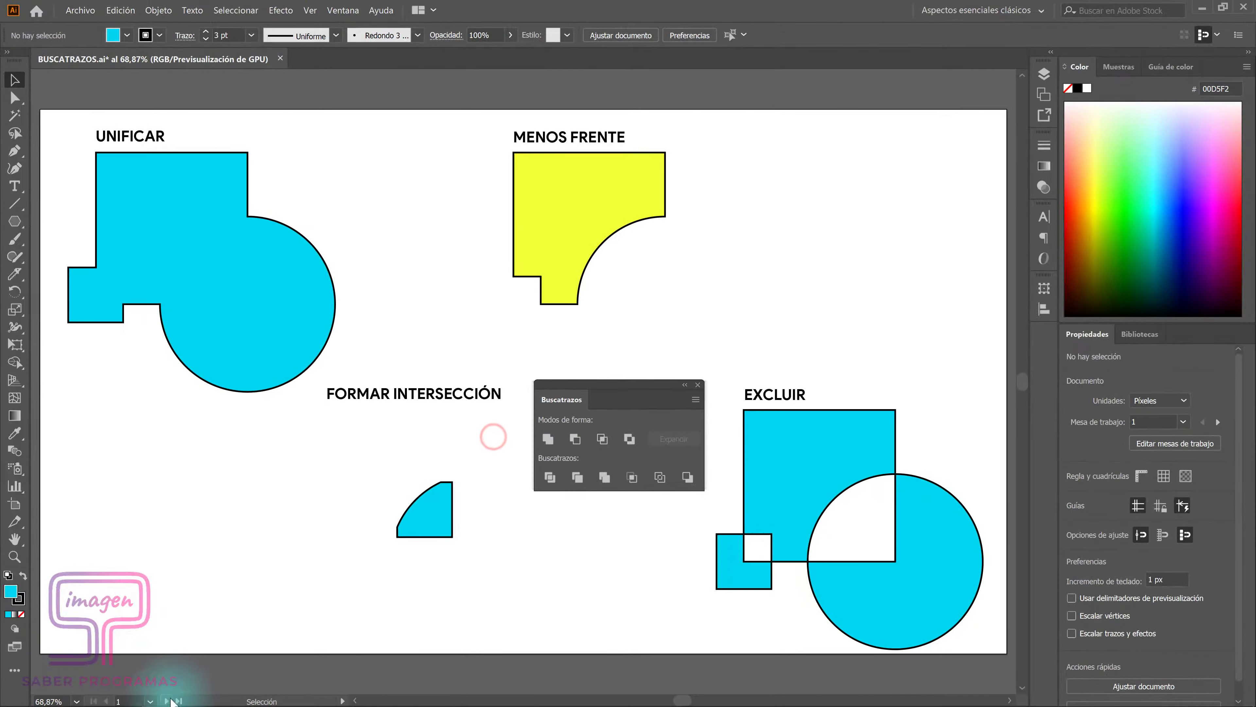
On artboard 2, apply Unificar to the left and right square-and-circle sets separately.
{"action": "left_click", "coordinate": [167, 701]}
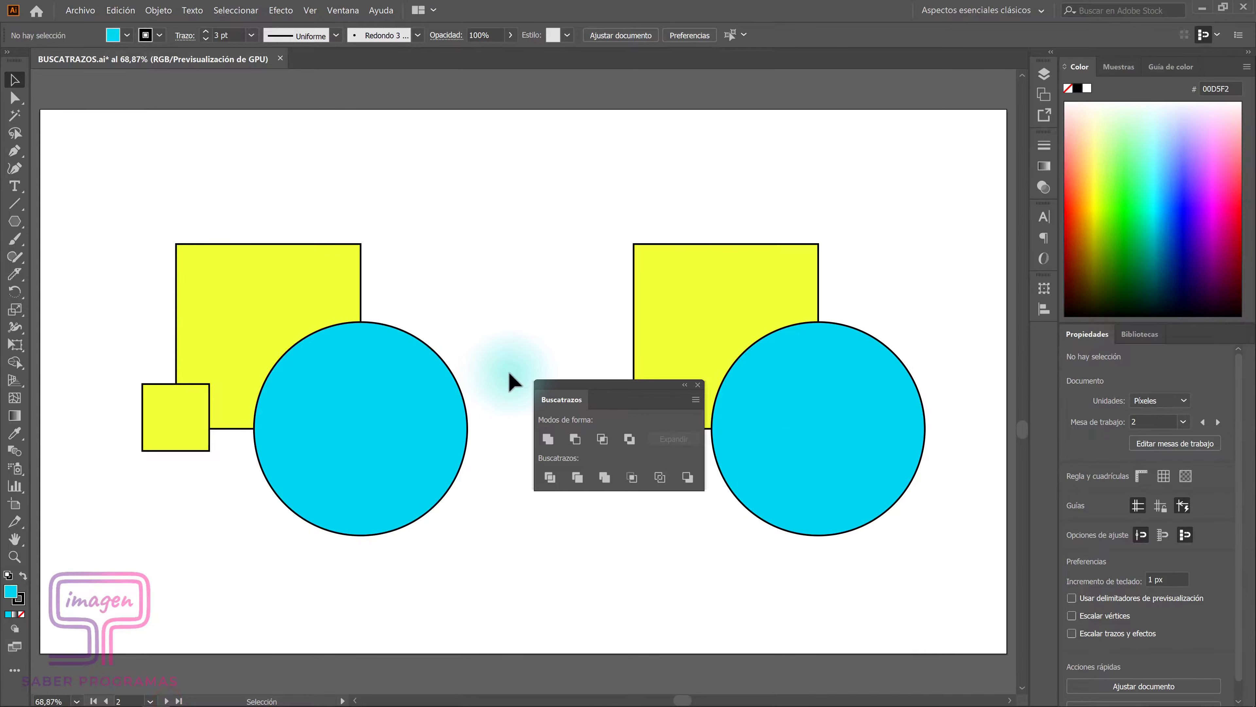
{"action": "left_click_drag", "start_coordinate": [553, 387], "coordinate": [446, 139]}
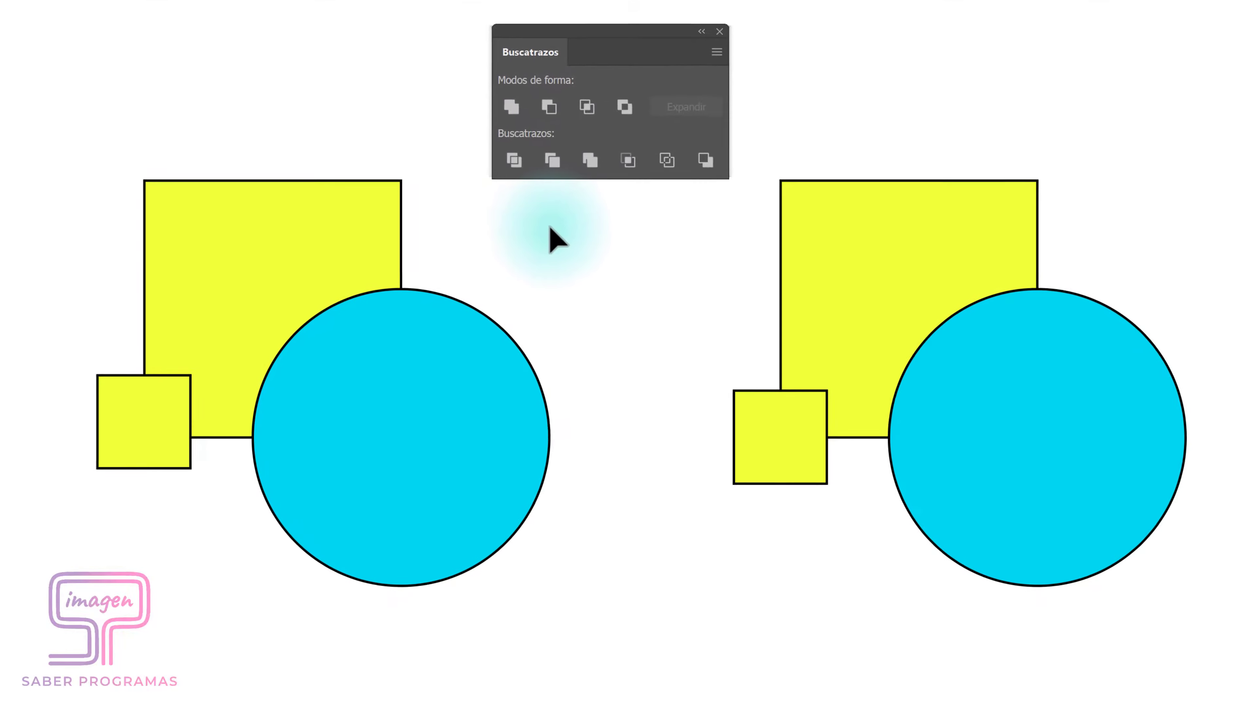
{"action": "left_click_drag", "start_coordinate": [469, 278], "coordinate": [89, 525]}
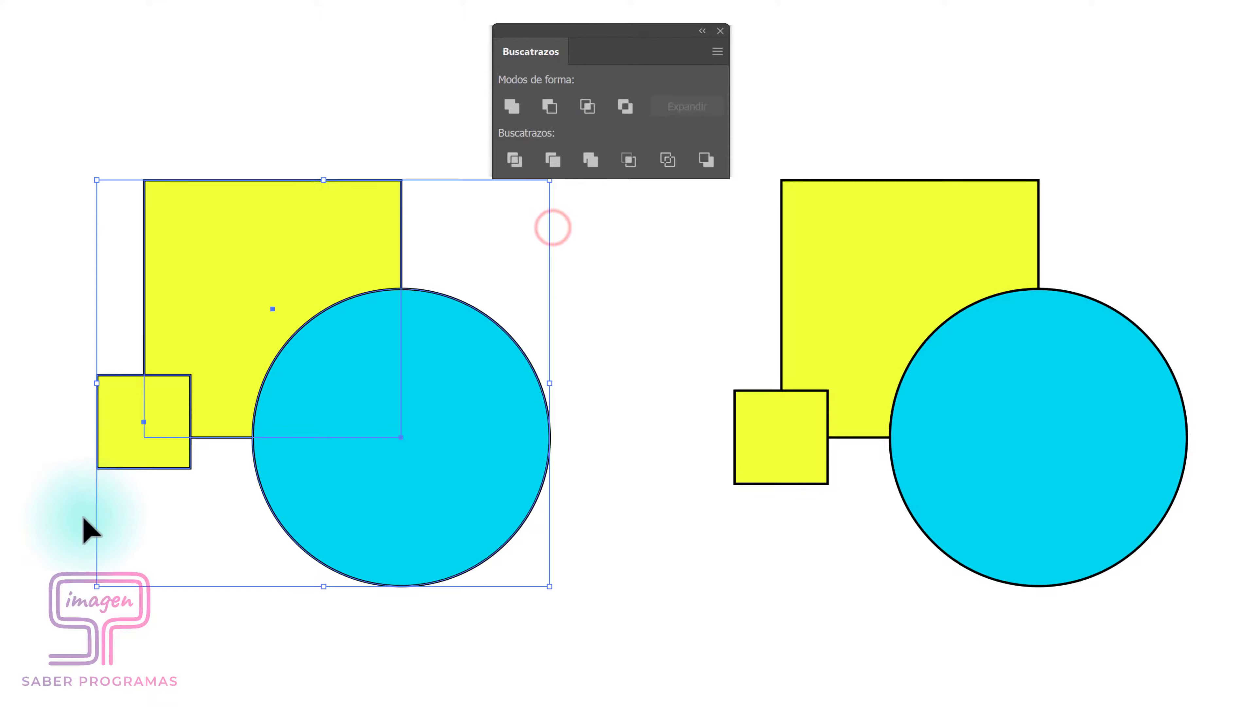
{"action": "left_click", "coordinate": [512, 106]}
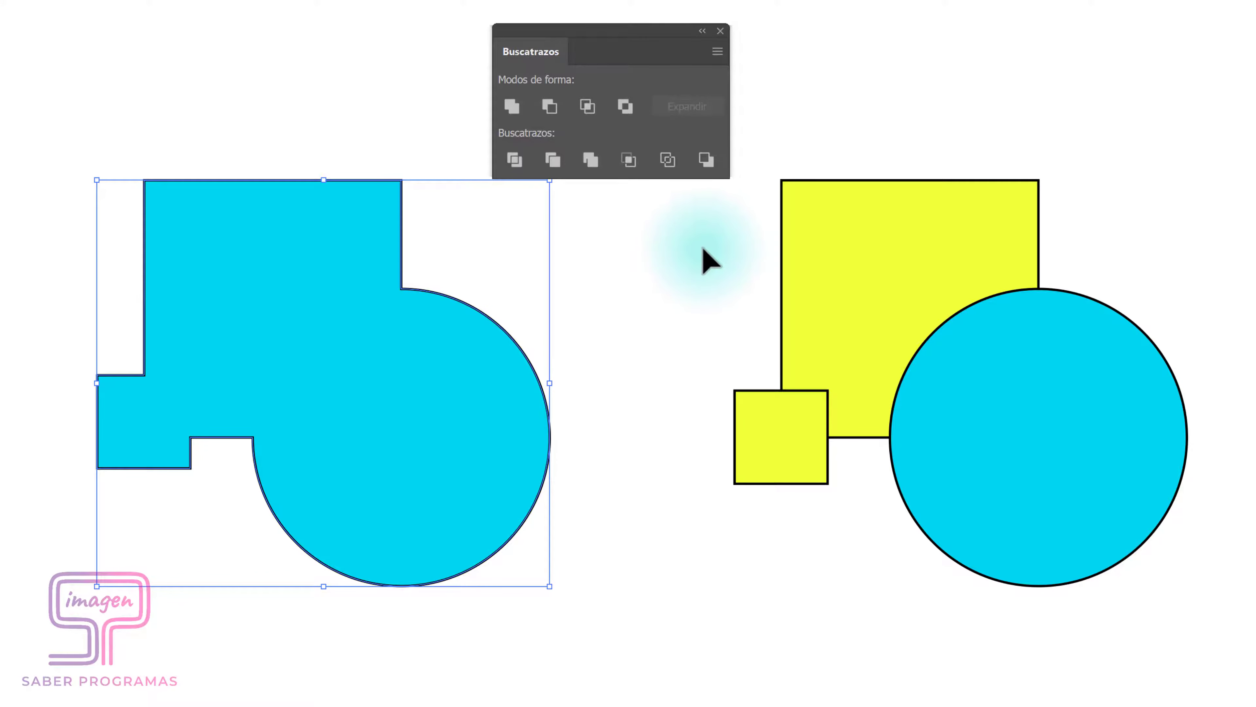
{"action": "mouse_move", "coordinate": [704, 239]}
{"action": "left_mouse_down"}
{"action": "mouse_move", "coordinate": [995, 519]}
{"action": "mouse_move", "coordinate": [1099, 575]}
{"action": "left_mouse_up"}
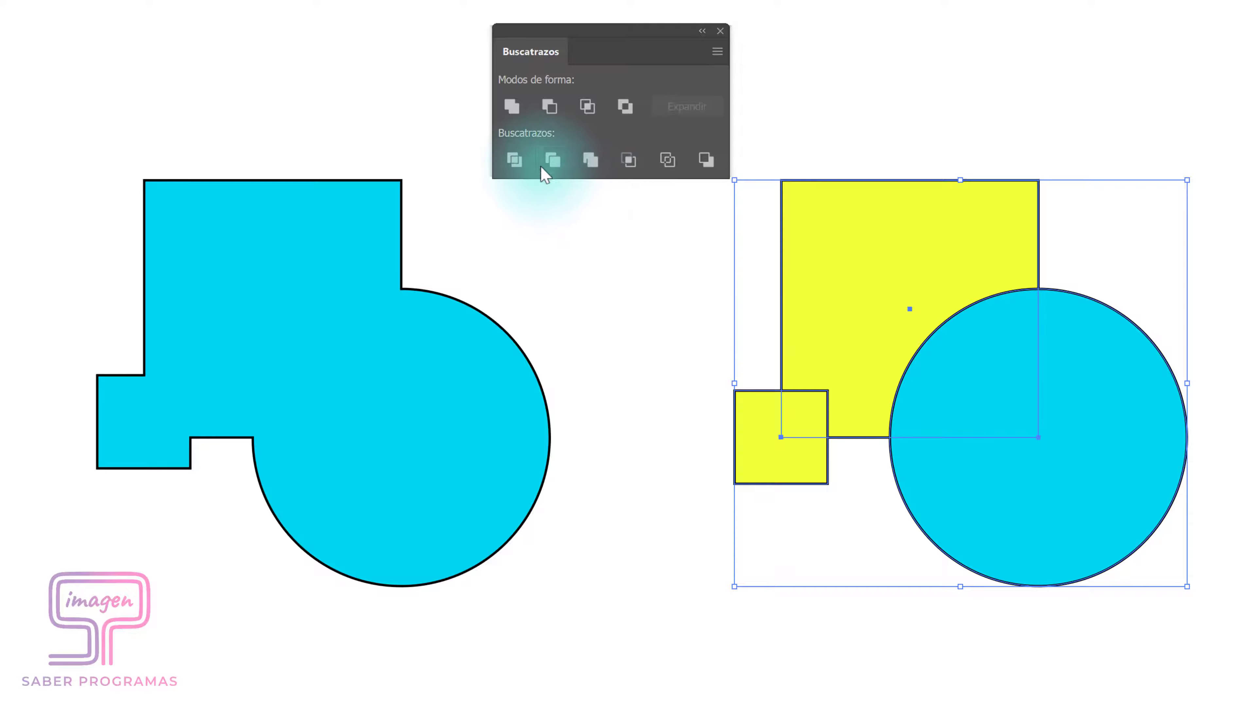
{"action": "left_click", "coordinate": [513, 106], "text": "alt"}
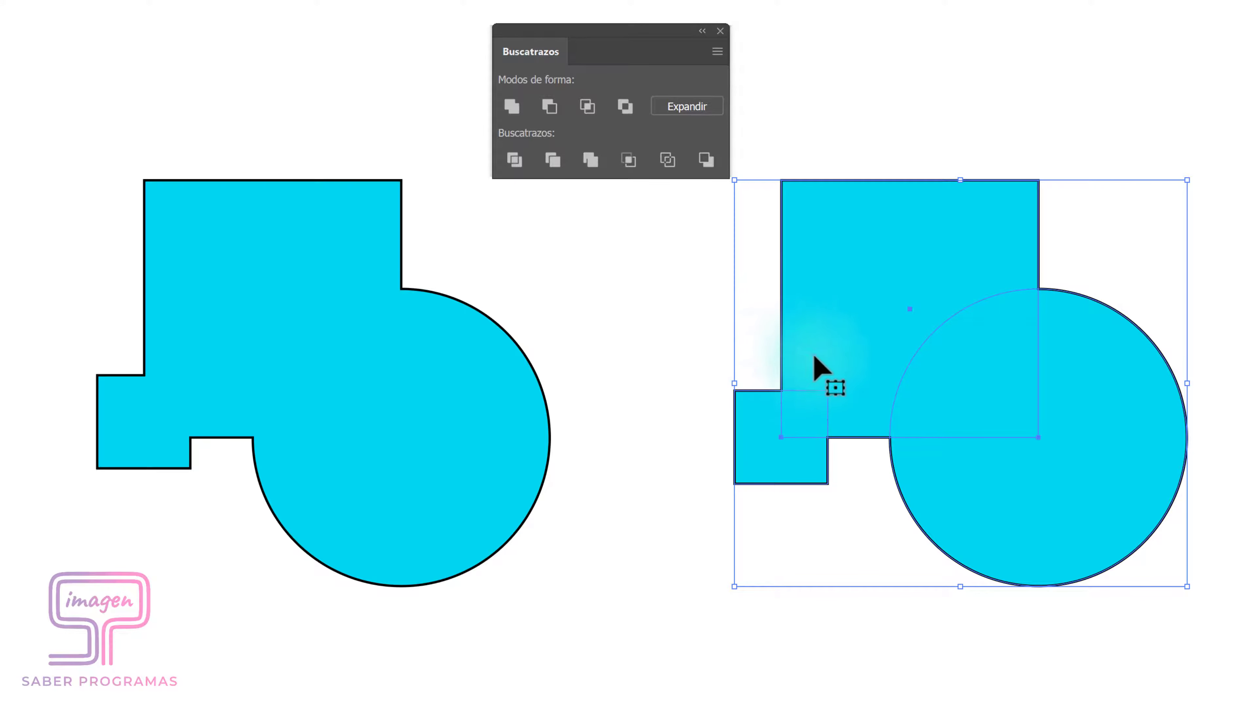
{"action": "left_click", "coordinate": [764, 241]}
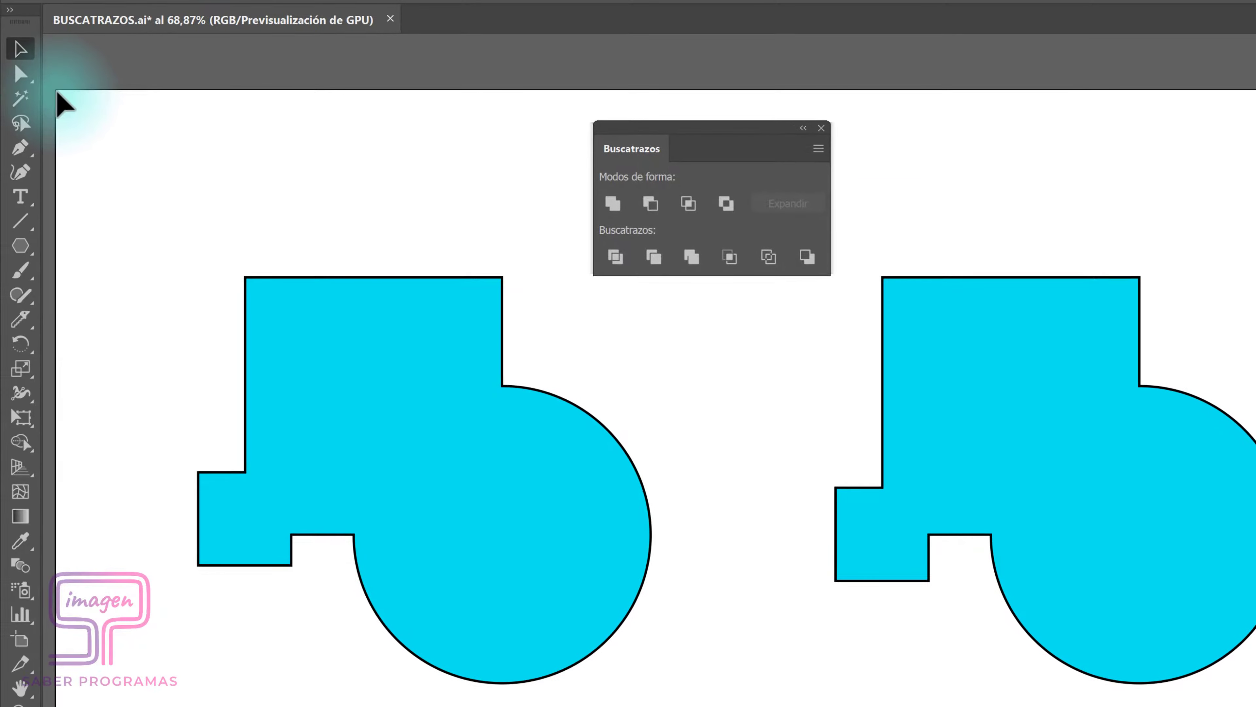
With Direct Selection, move the circle up and the small square below the big square's edge.
{"action": "left_click", "coordinate": [20, 74]}
{"action": "left_click", "coordinate": [800, 352]}
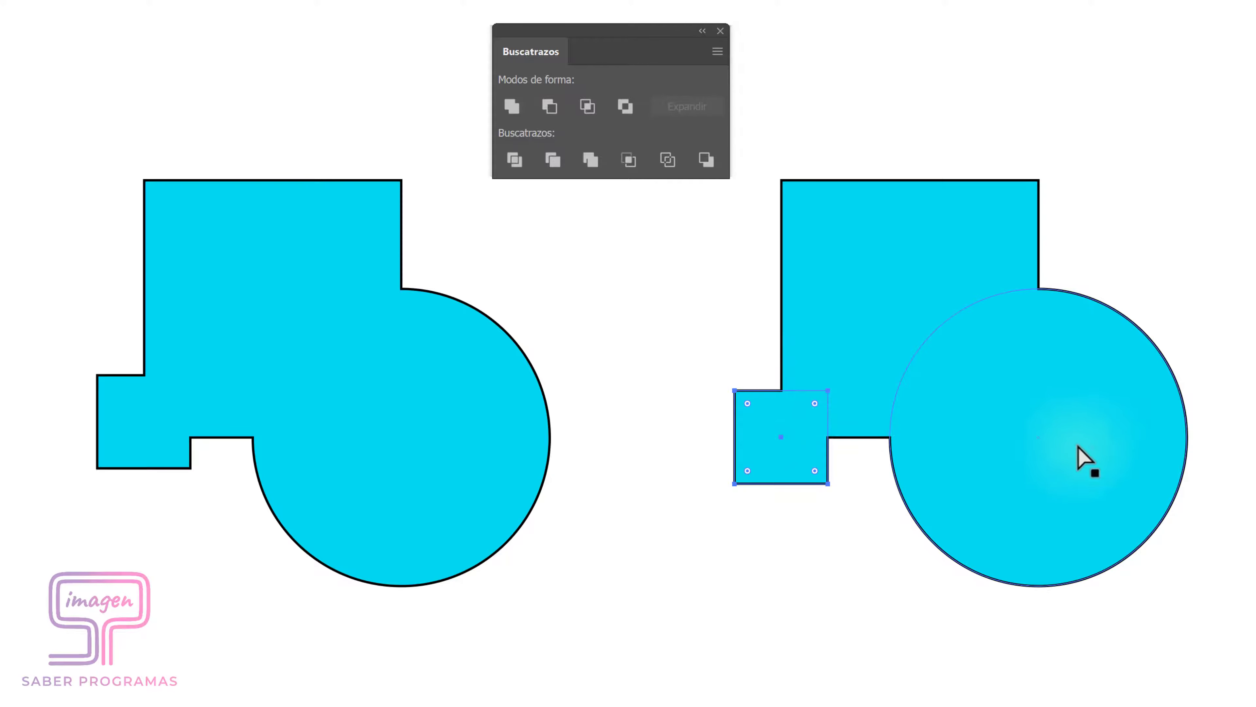
{"action": "mouse_move", "coordinate": [1096, 450]}
{"action": "left_mouse_down"}
{"action": "mouse_move", "coordinate": [1113, 225]}
{"action": "mouse_move", "coordinate": [1101, 209]}
{"action": "left_mouse_up"}
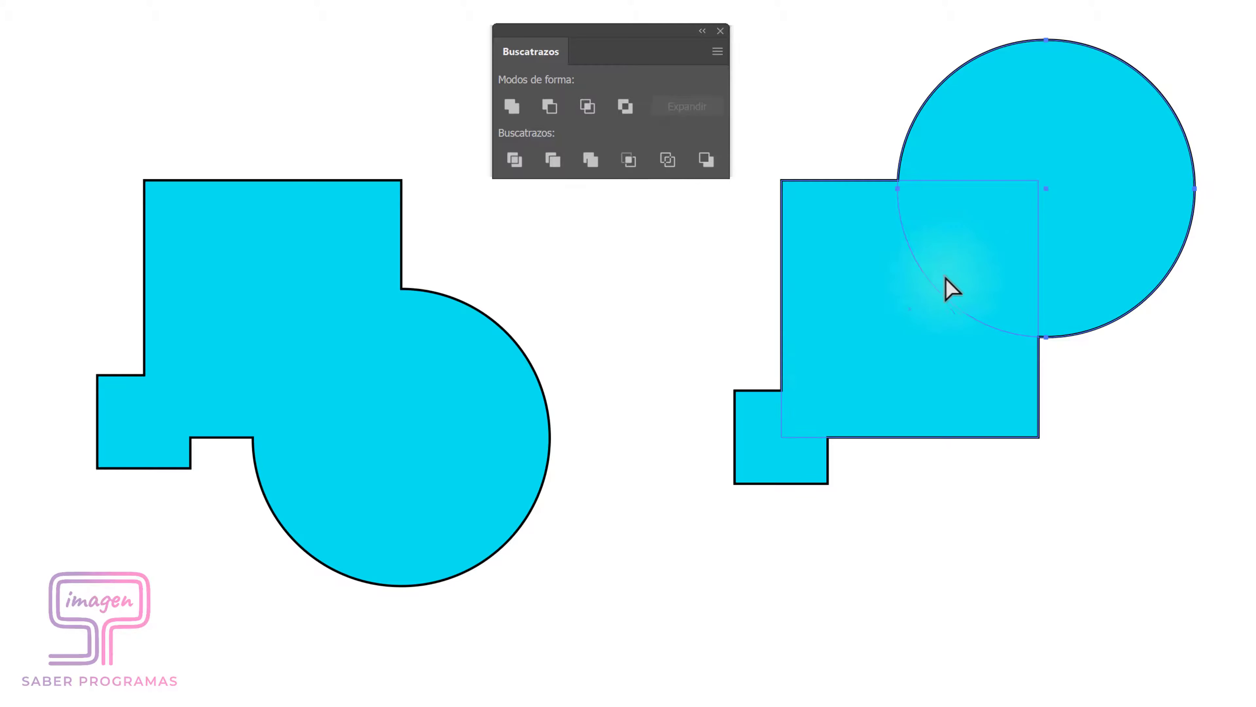
{"action": "left_click", "coordinate": [863, 297], "text": "shift"}
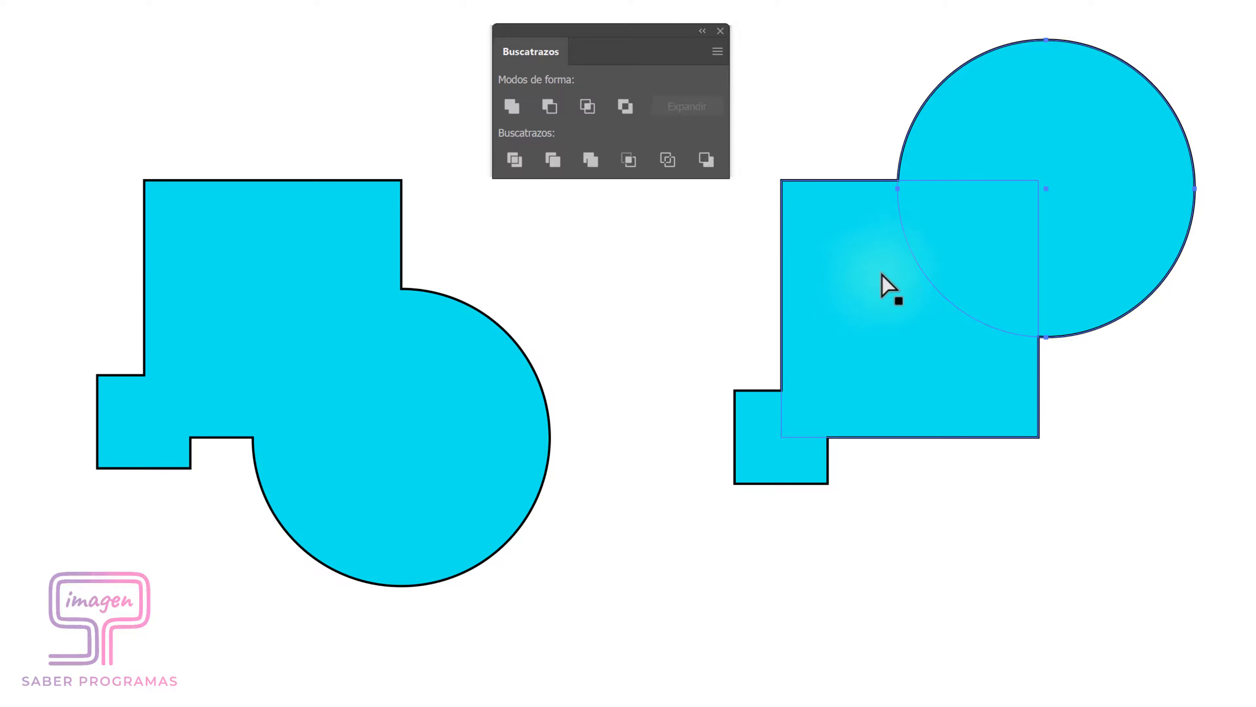
{"action": "left_click_drag", "start_coordinate": [759, 443], "coordinate": [961, 453]}
{"action": "left_click", "coordinate": [872, 504]}
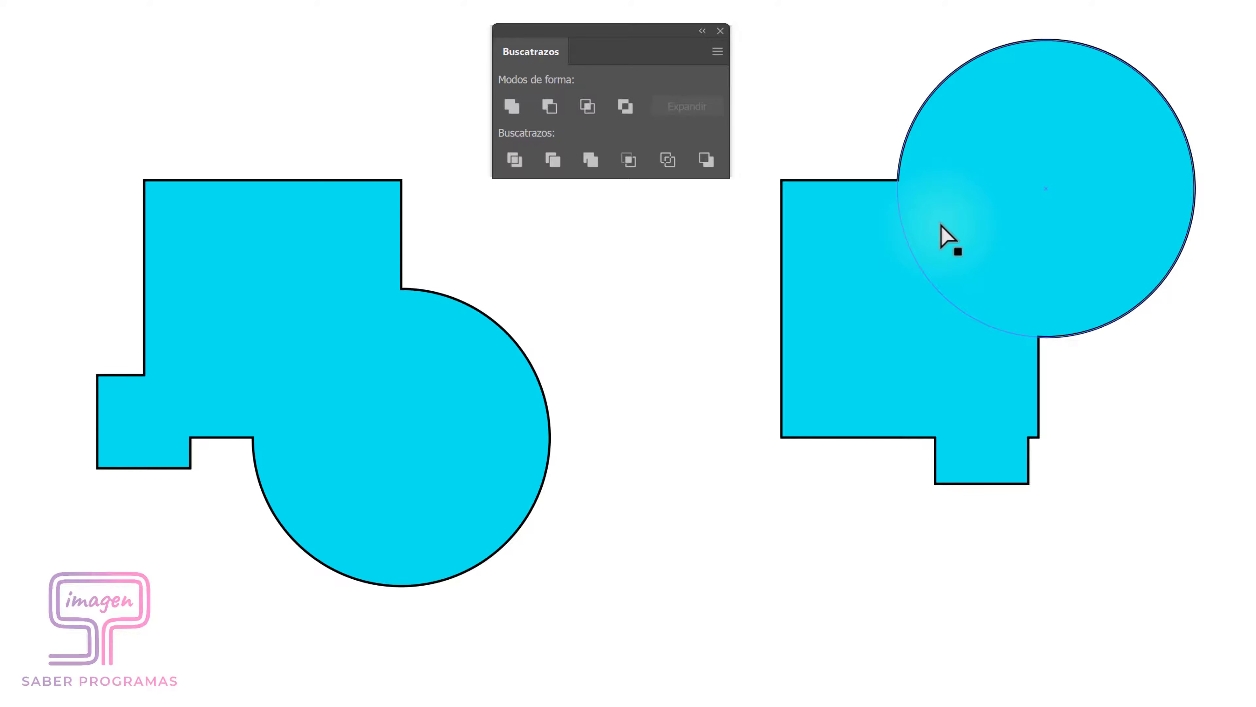
Switch back to the Selection tool (V) and reselect the right merged cyan shape.
{"action": "key", "text": "v"}
{"action": "left_click", "coordinate": [941, 225]}
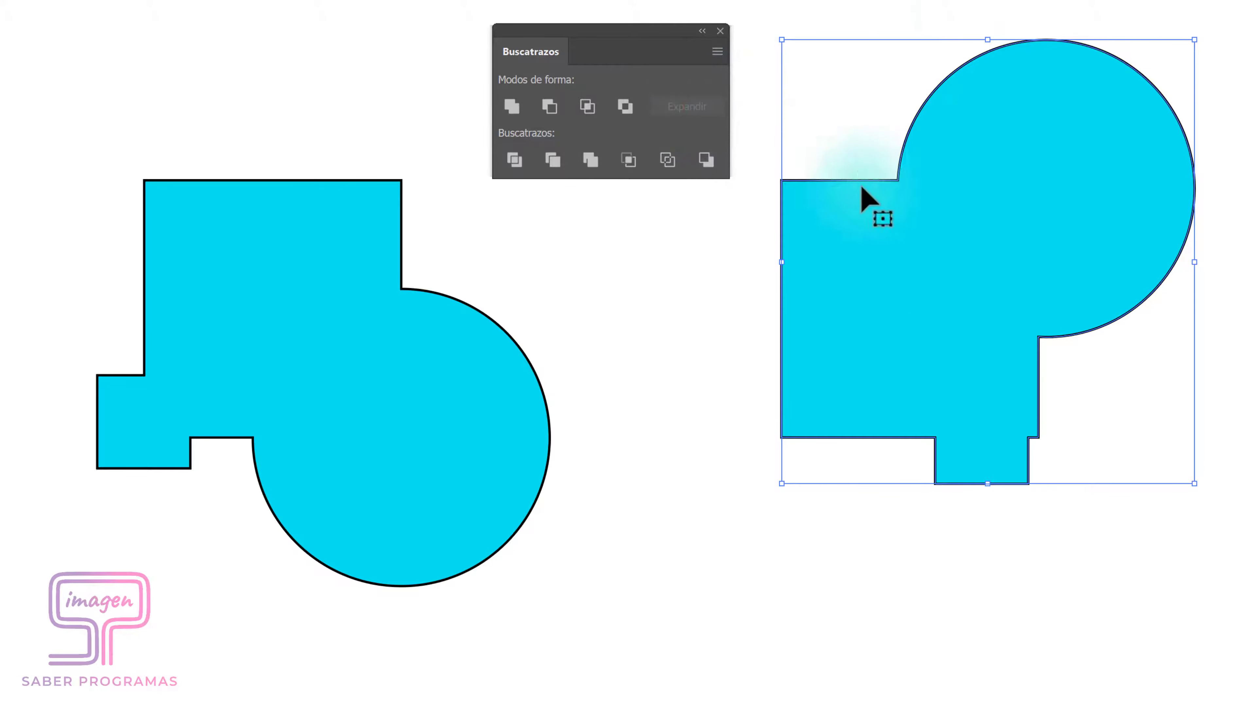
{"action": "left_click", "coordinate": [856, 135]}
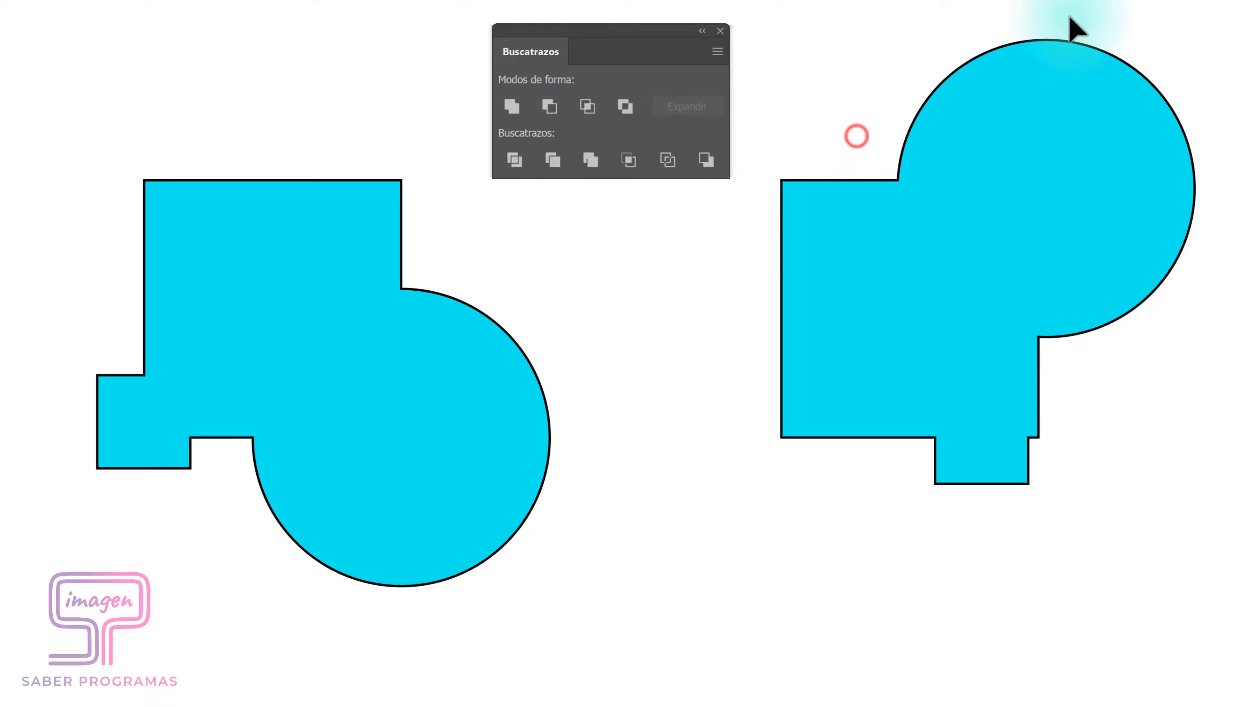
{"action": "left_click", "coordinate": [864, 267]}
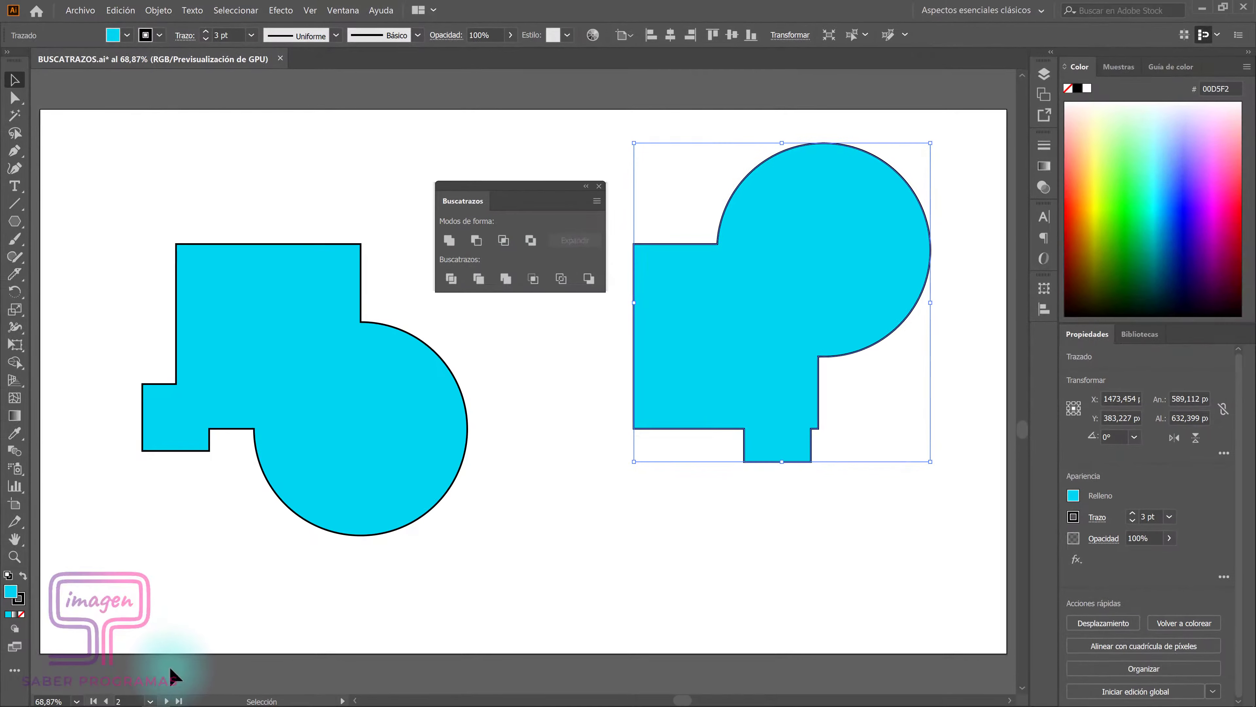
On the six-example artboard, select the DIVIDIR square and circle for dividing.
{"action": "left_click", "coordinate": [164, 700]}
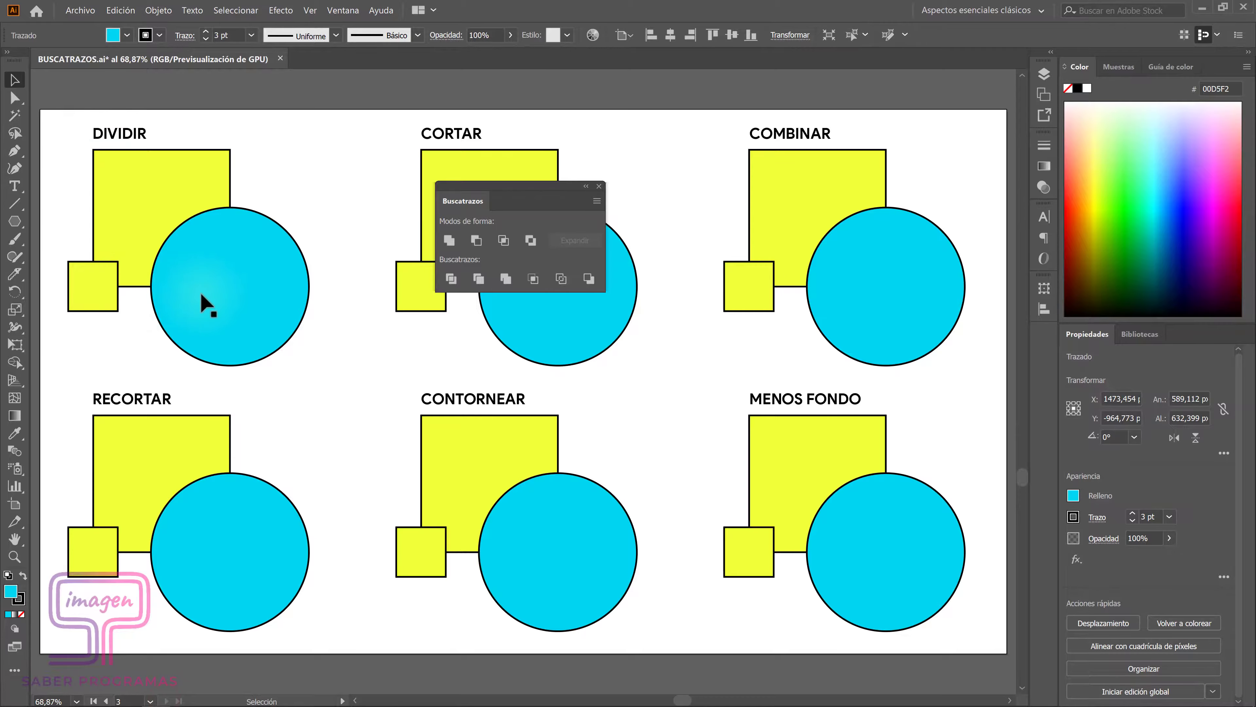
{"action": "left_click_drag", "start_coordinate": [465, 201], "coordinate": [327, 144]}
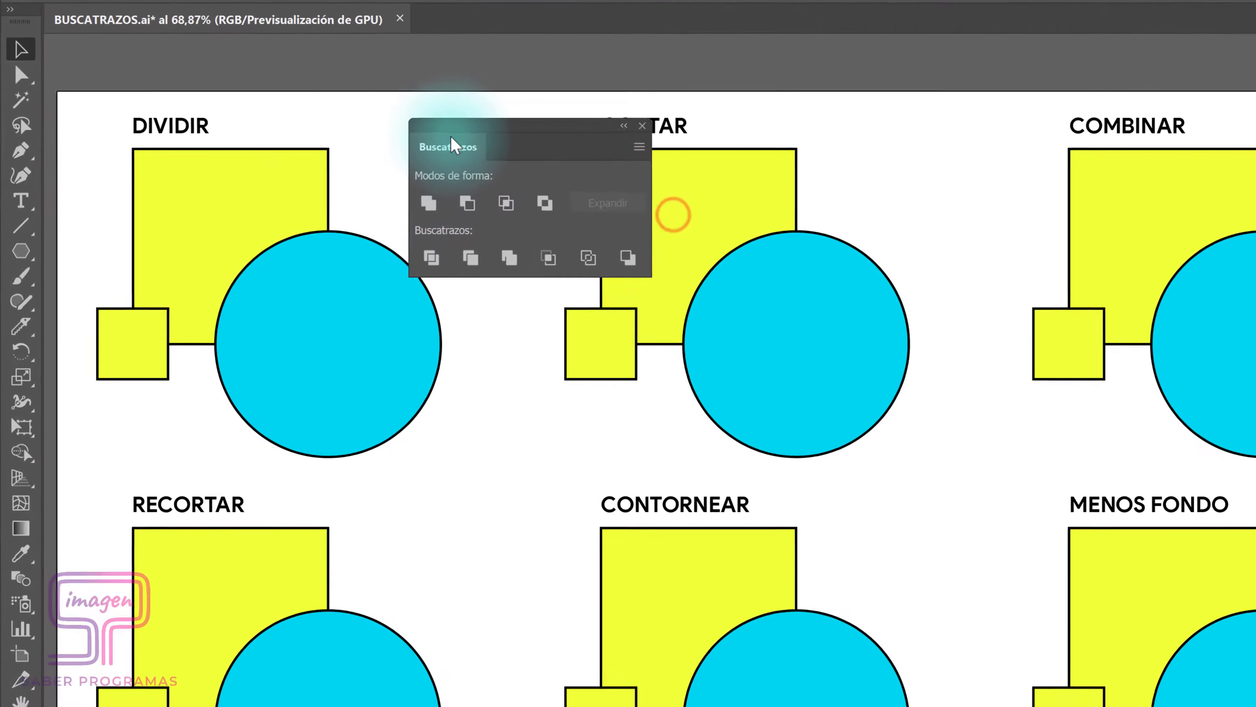
{"action": "mouse_move", "coordinate": [386, 180]}
{"action": "left_mouse_down"}
{"action": "mouse_move", "coordinate": [123, 393]}
{"action": "mouse_move", "coordinate": [114, 414]}
{"action": "left_mouse_up"}
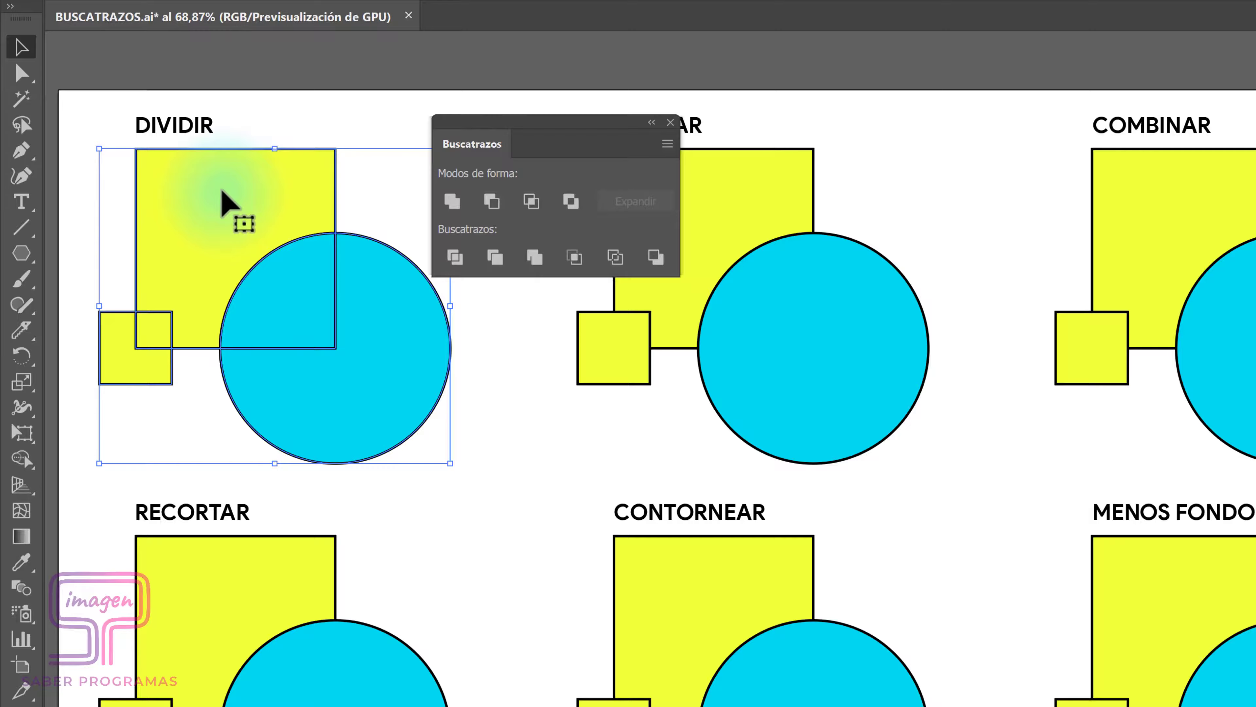
With Direct Selection (A), drag the divided DIVIDIR pieces slightly apart.
{"action": "key", "text": "a"}
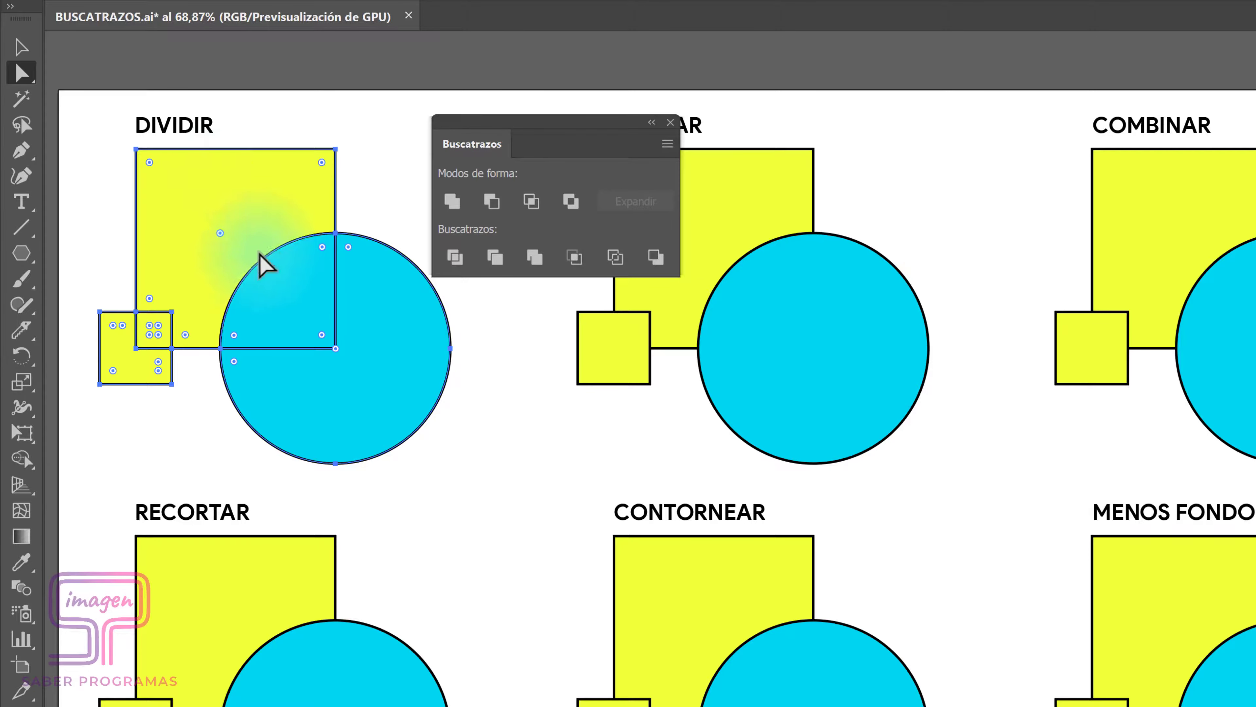
{"action": "left_click", "coordinate": [375, 195]}
{"action": "left_click_drag", "start_coordinate": [384, 351], "coordinate": [404, 367]}
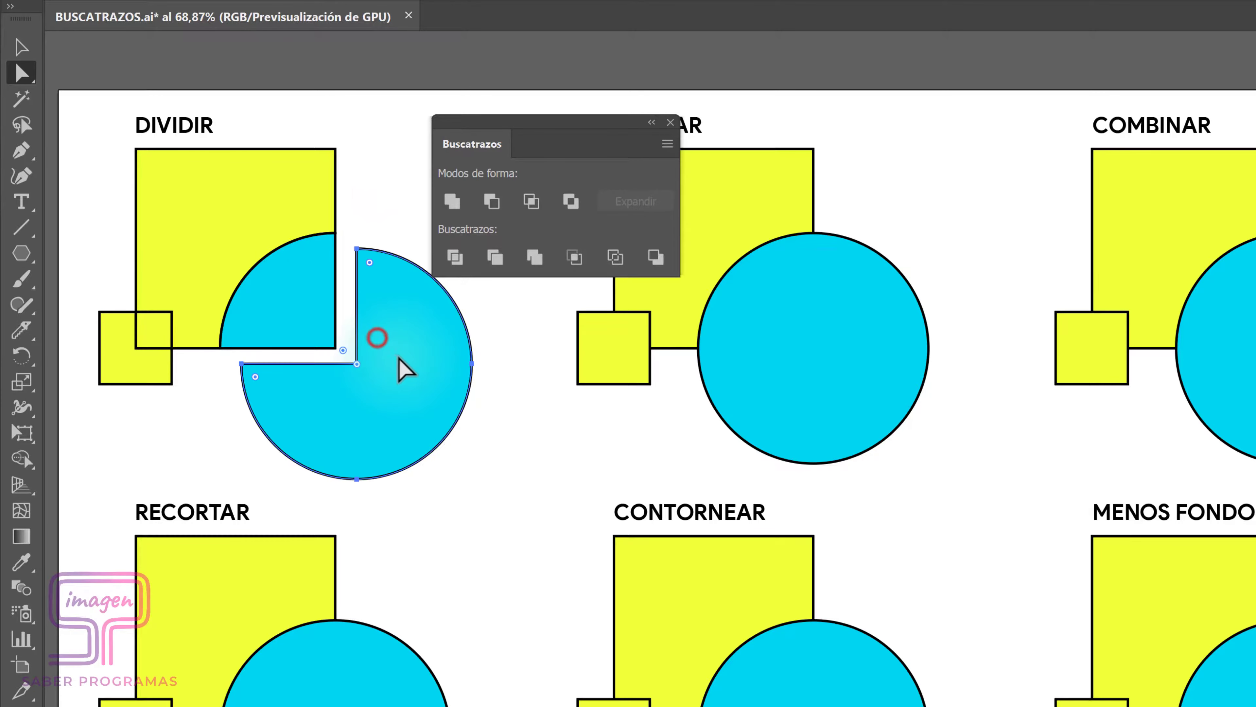
{"action": "left_click_drag", "start_coordinate": [311, 316], "coordinate": [318, 317]}
{"action": "left_click_drag", "start_coordinate": [210, 220], "coordinate": [202, 204]}
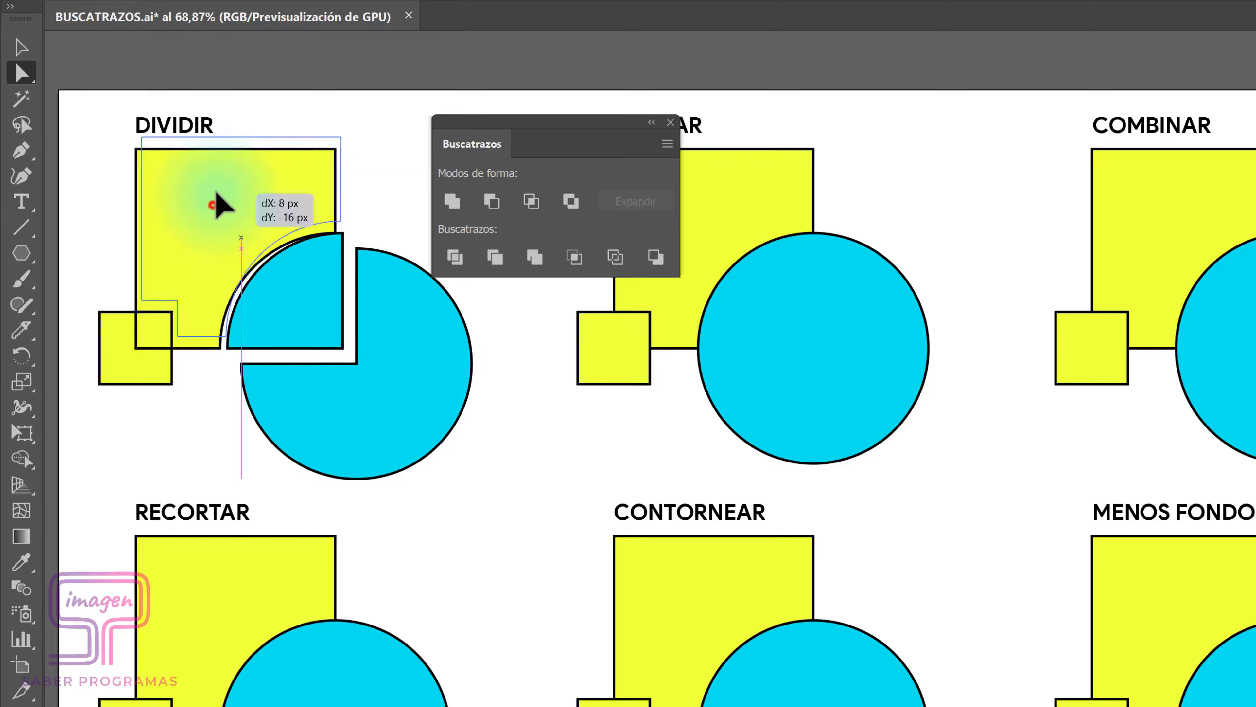
{"action": "left_click_drag", "start_coordinate": [149, 338], "coordinate": [133, 353]}
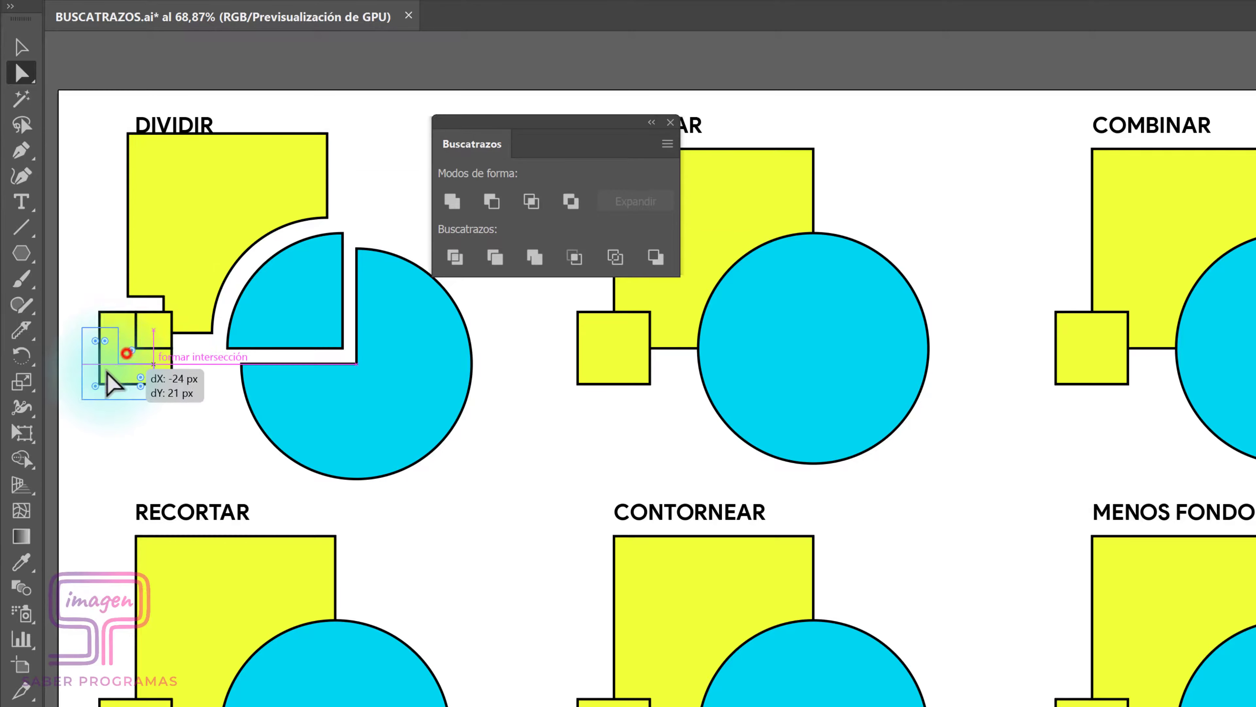
{"action": "left_click", "coordinate": [143, 332]}
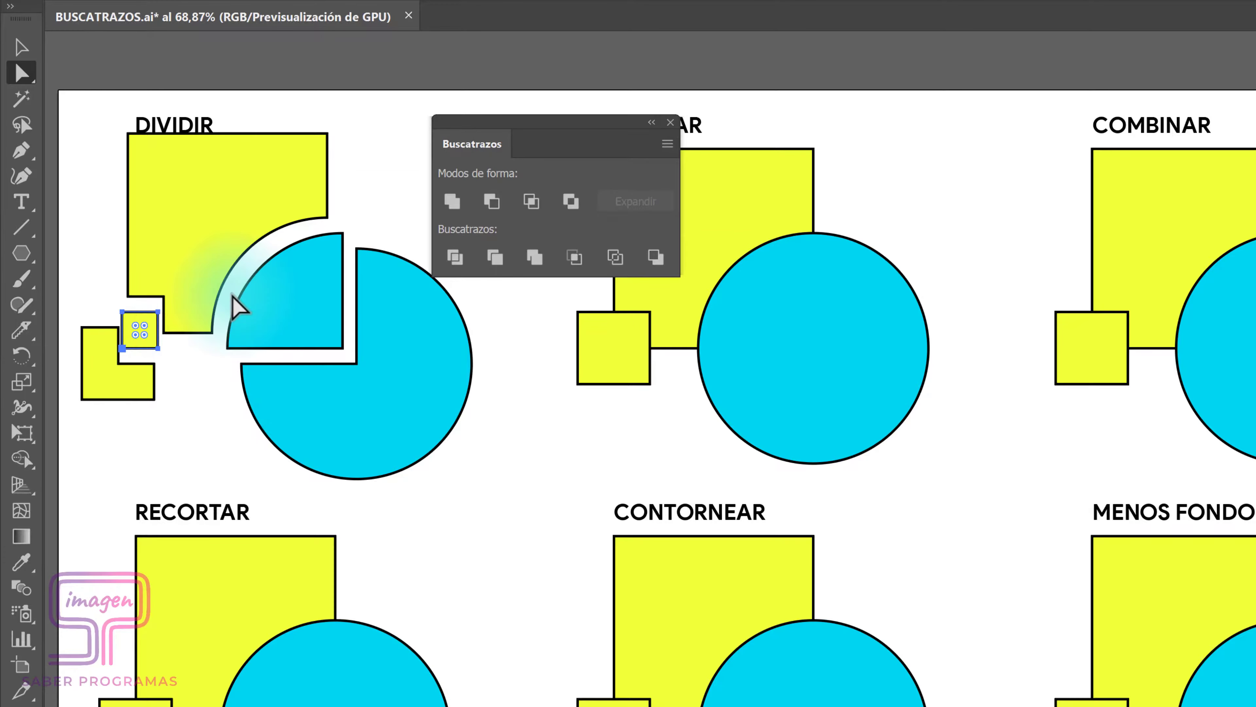
Ungroup the DIVIDIR result and nudge the cyan quarter-circle and pie pieces up-left.
{"action": "key", "text": "v"}
{"action": "left_click_drag", "start_coordinate": [177, 216], "coordinate": [178, 222]}
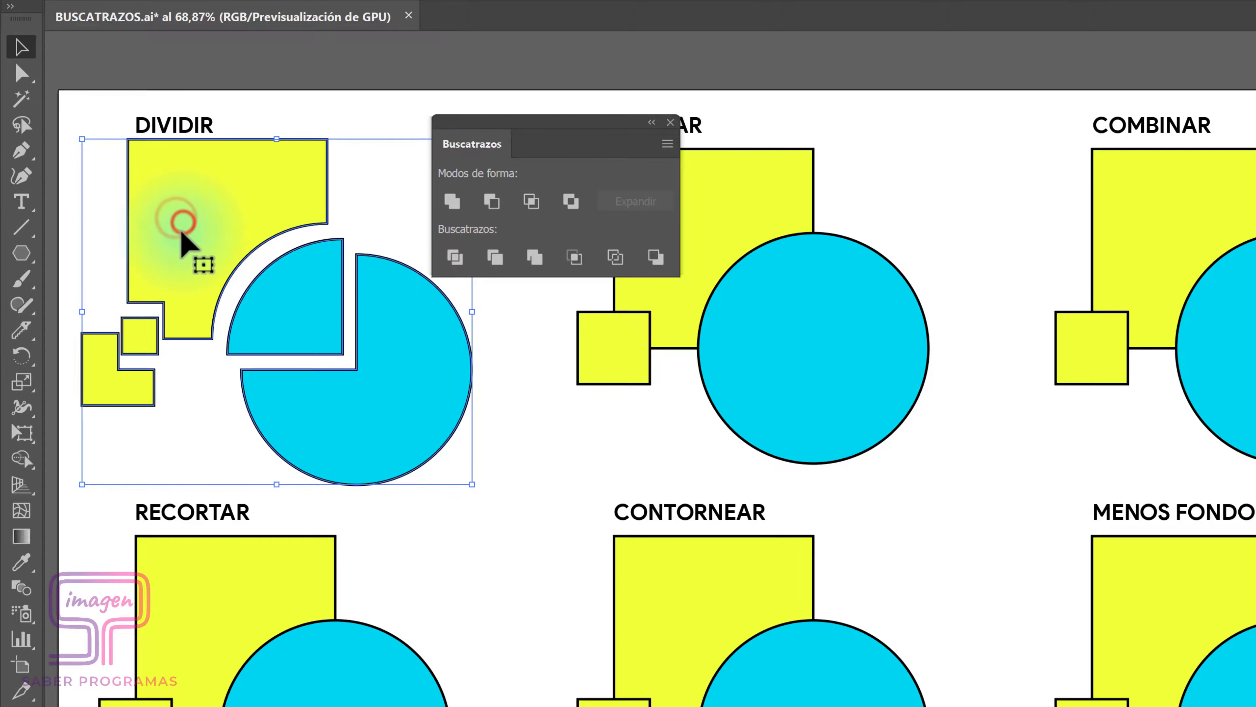
{"action": "right_click", "coordinate": [195, 242]}
{"action": "left_click", "coordinate": [275, 352]}
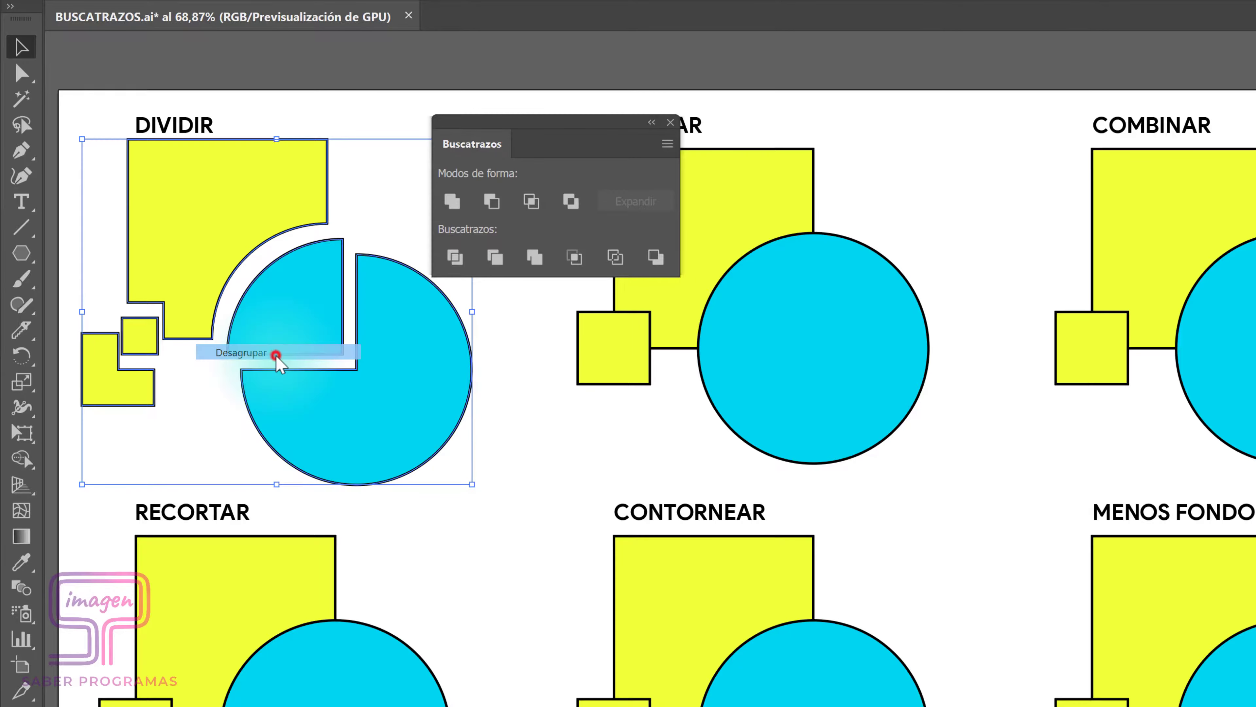
{"action": "left_click", "coordinate": [347, 205]}
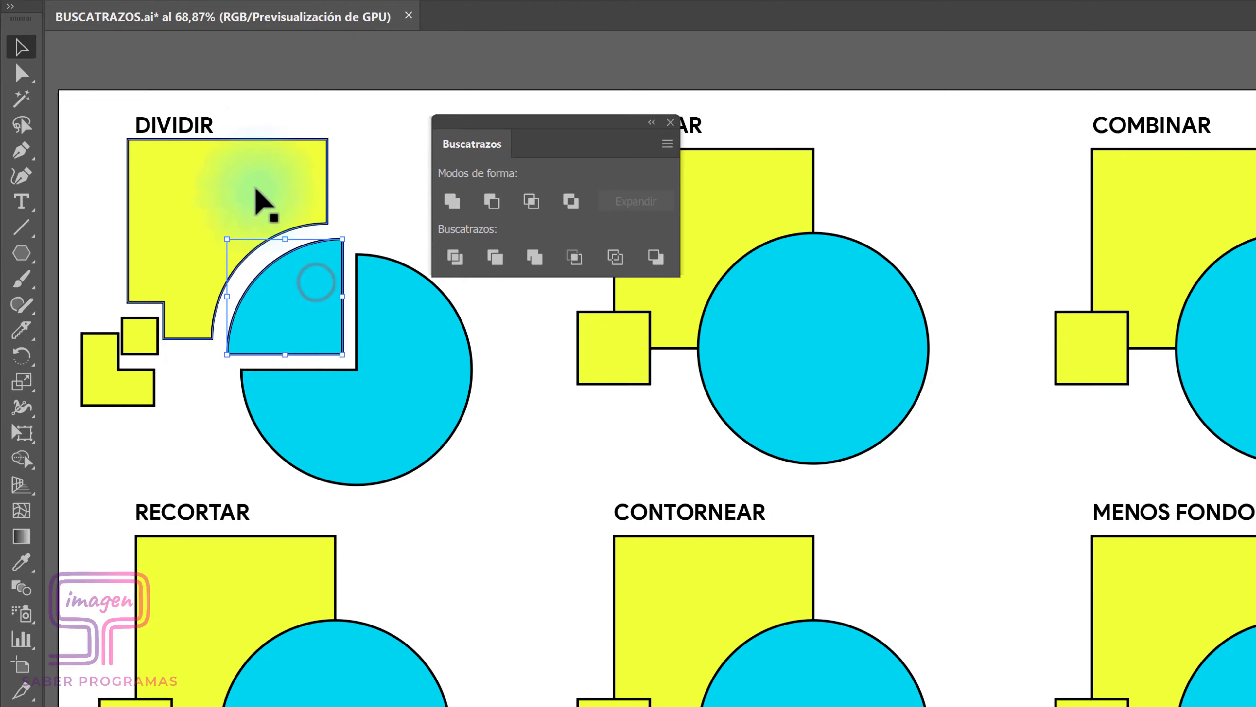
{"action": "left_click_drag", "start_coordinate": [284, 299], "coordinate": [277, 293]}
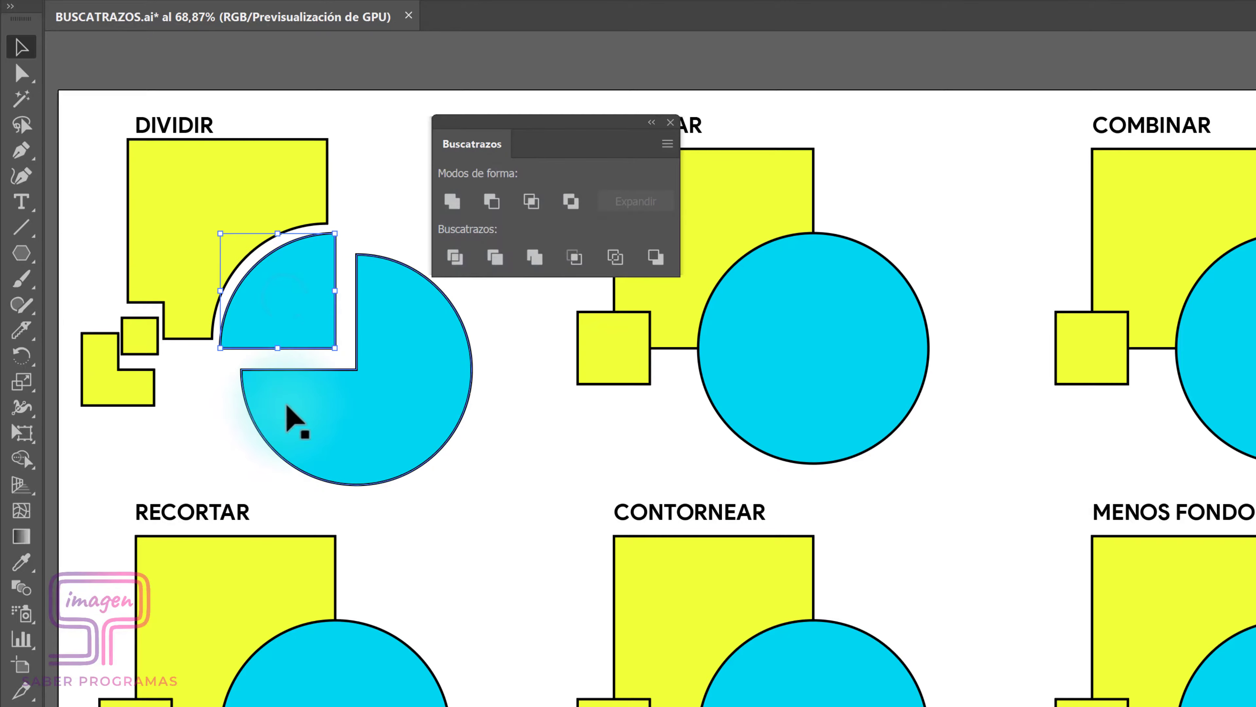
{"action": "left_click_drag", "start_coordinate": [317, 410], "coordinate": [312, 405]}
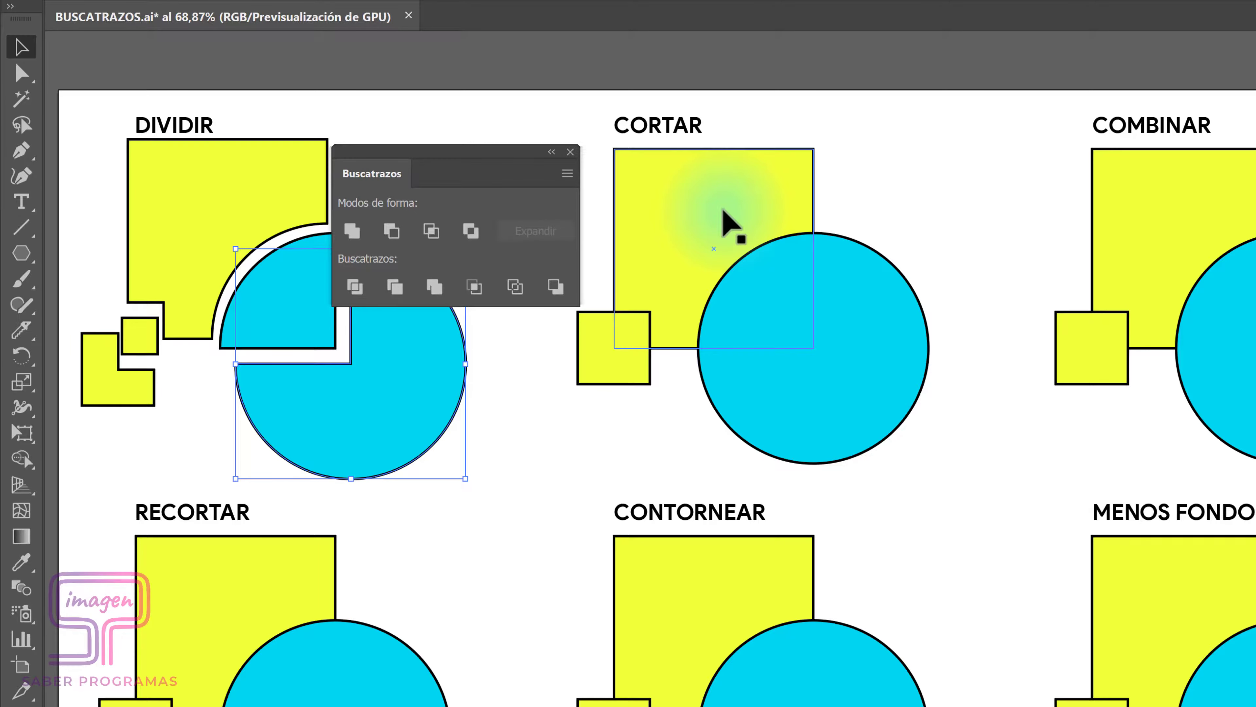
Trim the CORTAR square and circle with Cortar and ungroup the result.
{"action": "left_click_drag", "start_coordinate": [877, 200], "coordinate": [621, 380]}
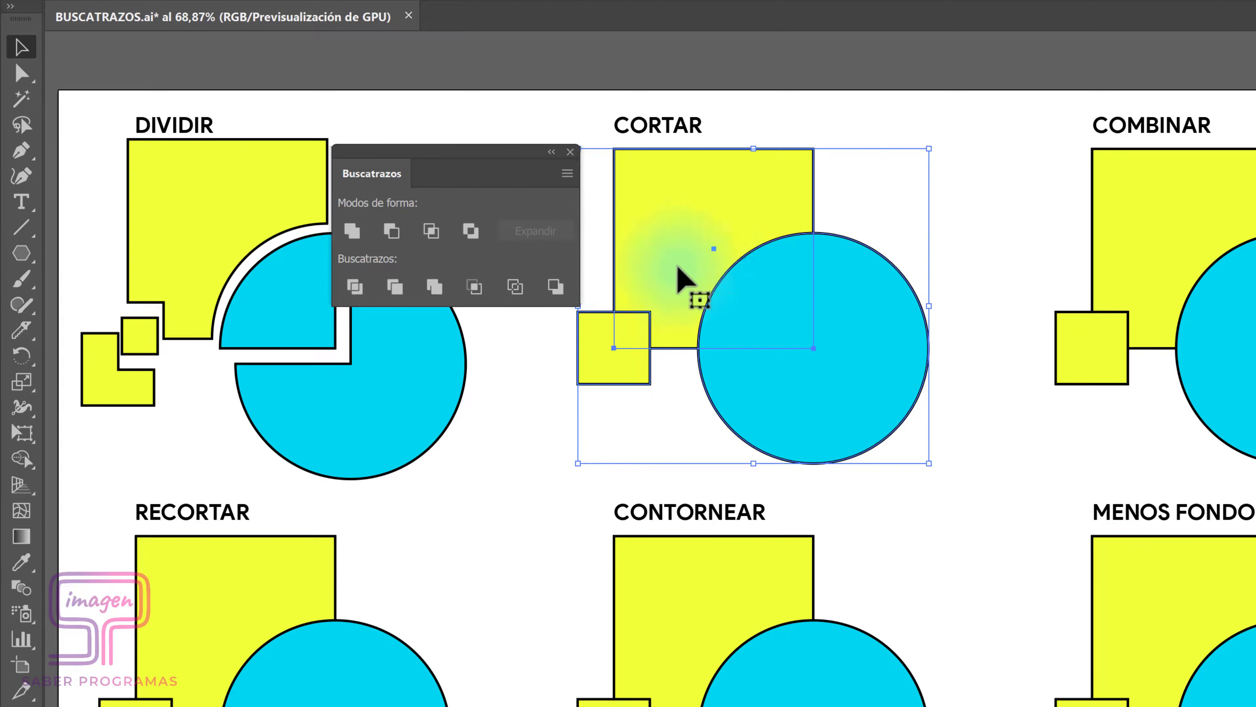
{"action": "left_click", "coordinate": [401, 287]}
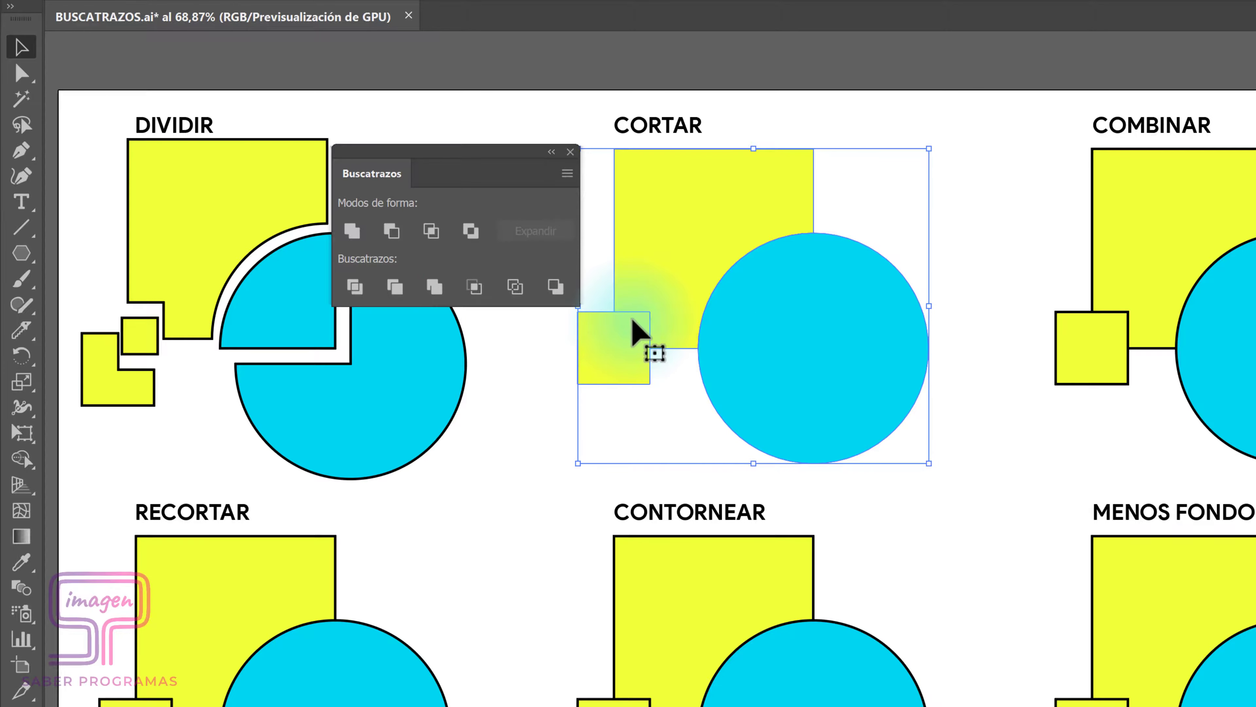
{"action": "right_click", "coordinate": [724, 244]}
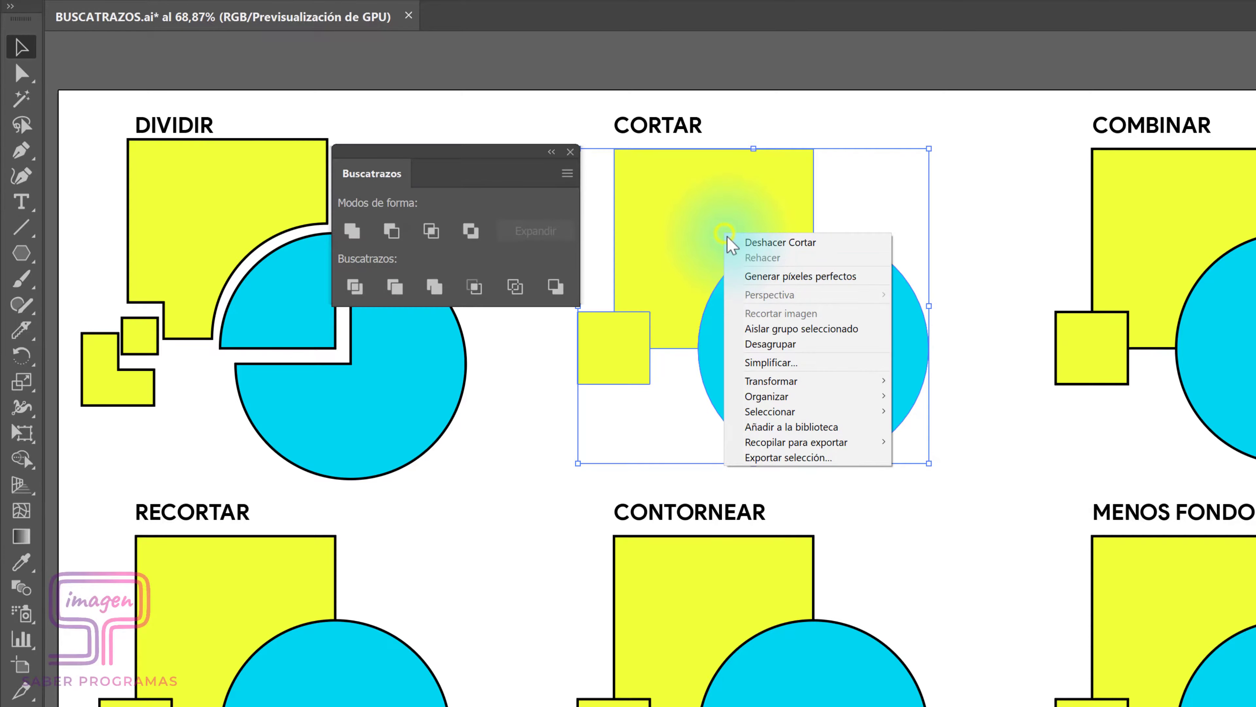
{"action": "left_click", "coordinate": [772, 342]}
Separate the cyan circle from the notched yellow piece and move the Buscatrazos panel right.
{"action": "left_click", "coordinate": [860, 196]}
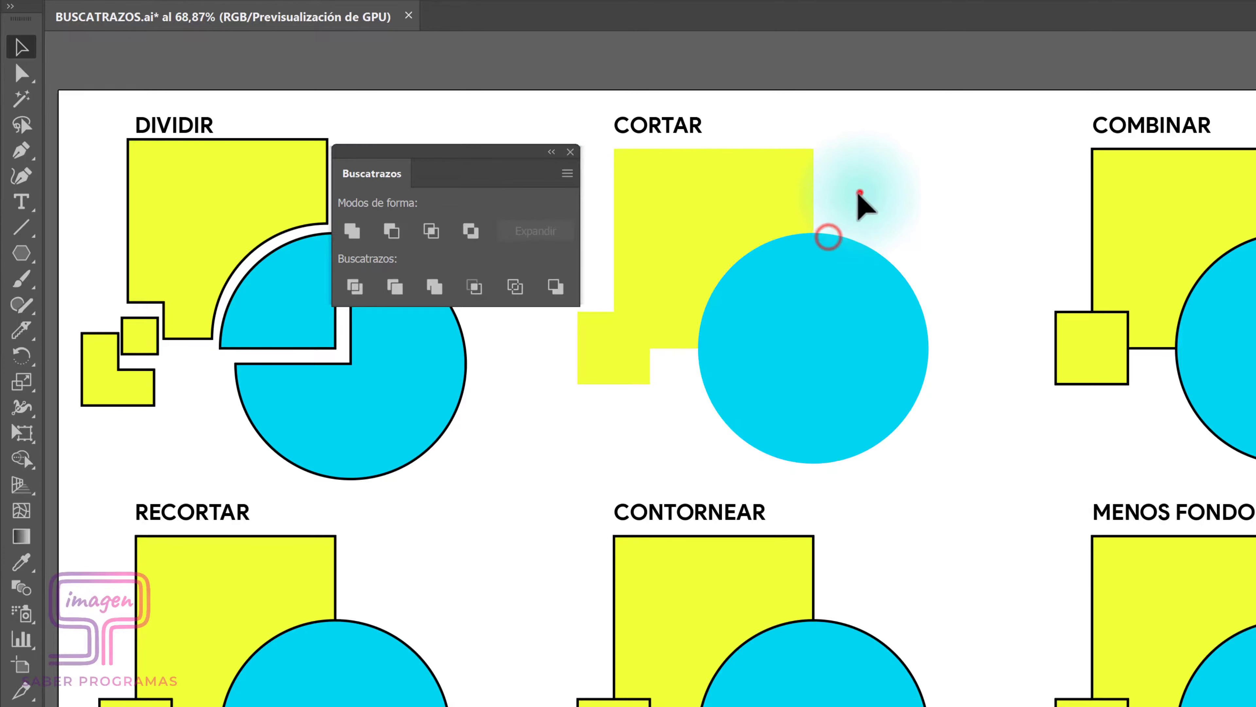
{"action": "mouse_move", "coordinate": [835, 283]}
{"action": "left_mouse_down"}
{"action": "mouse_move", "coordinate": [818, 338]}
{"action": "mouse_move", "coordinate": [850, 359]}
{"action": "left_mouse_up"}
{"action": "left_click_drag", "start_coordinate": [670, 241], "coordinate": [705, 231]}
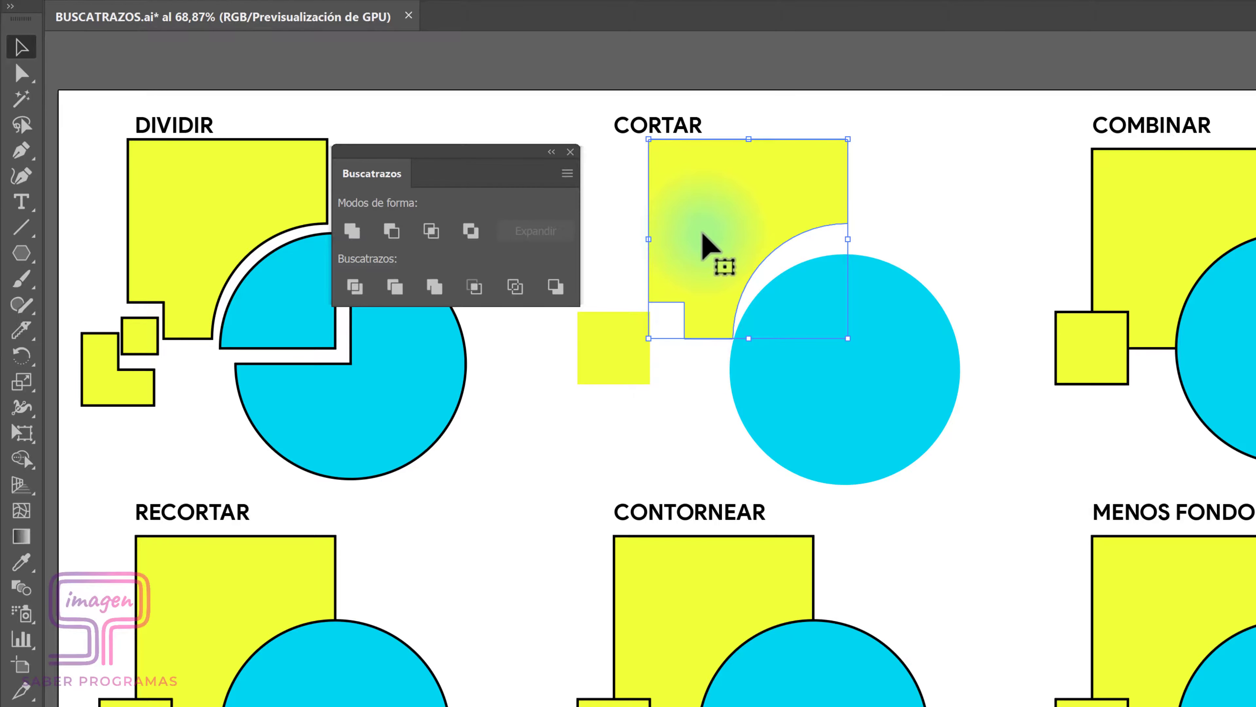
{"action": "left_click_drag", "start_coordinate": [442, 159], "coordinate": [899, 183]}
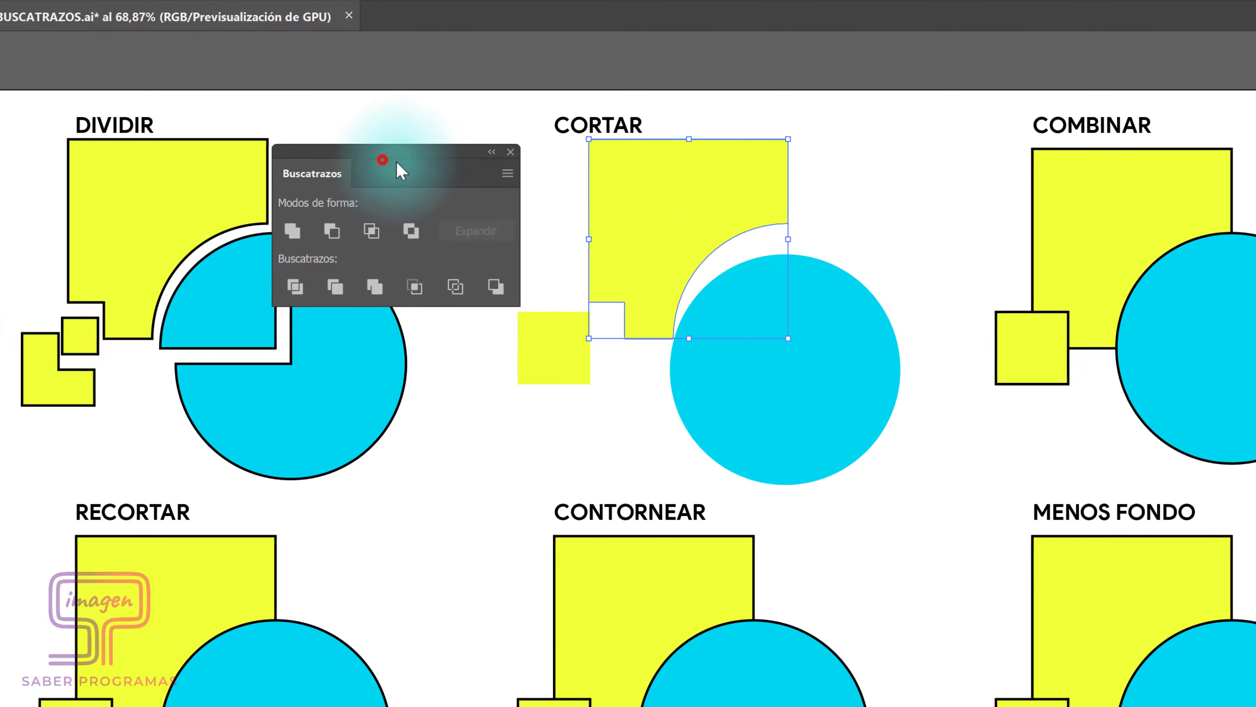
{"action": "left_click_drag", "start_coordinate": [701, 193], "coordinate": [691, 203]}
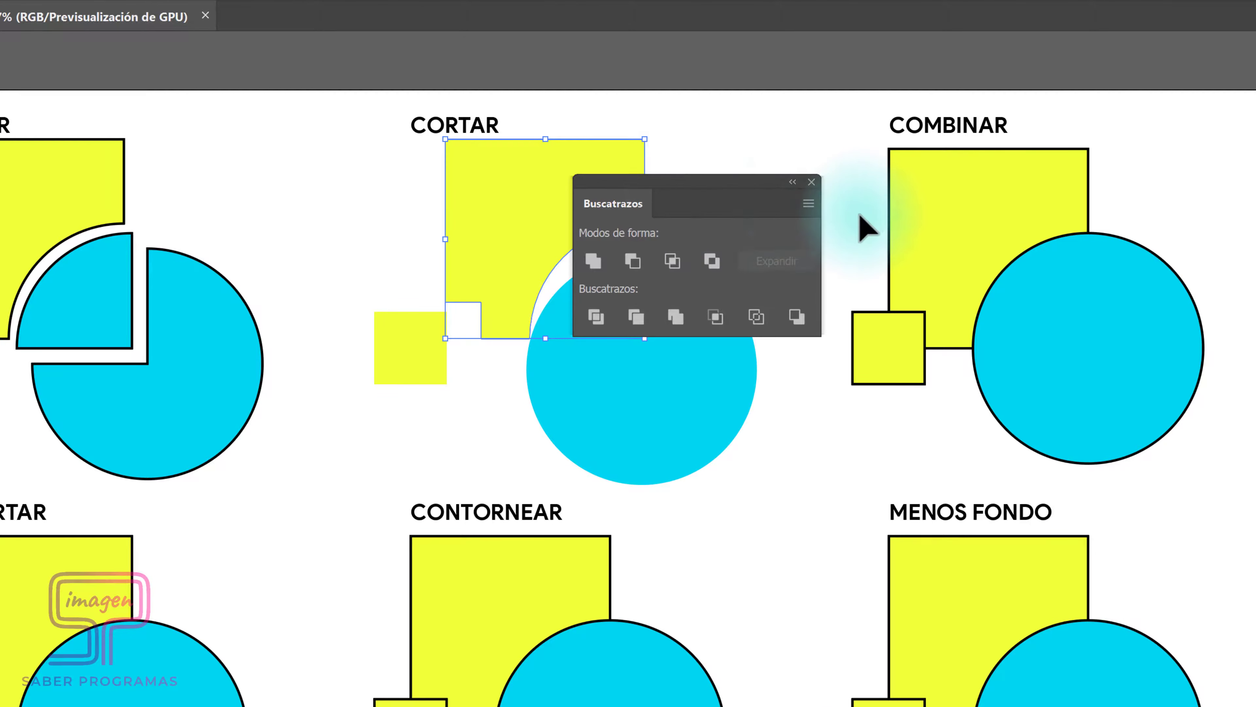
Merge the Combinar square and circle with the Combinar pathfinder.
{"action": "left_click", "coordinate": [861, 198]}
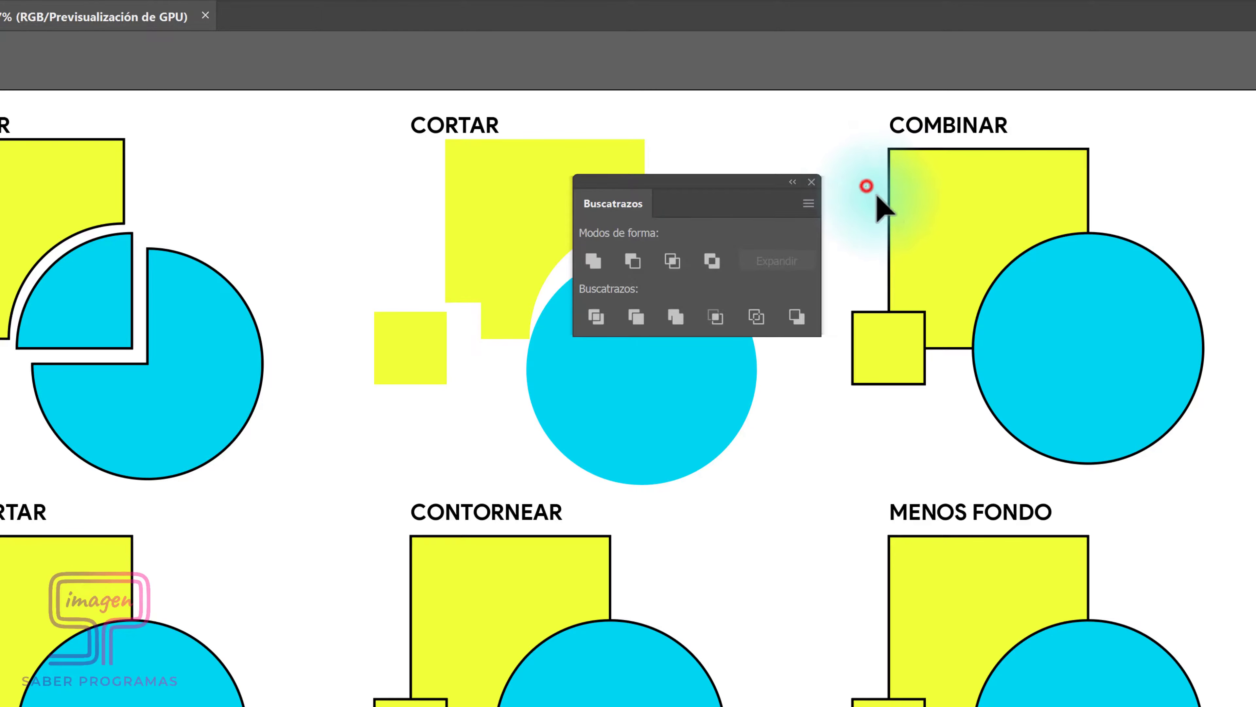
{"action": "left_click_drag", "start_coordinate": [867, 187], "coordinate": [1140, 431]}
{"action": "left_click", "coordinate": [676, 317]}
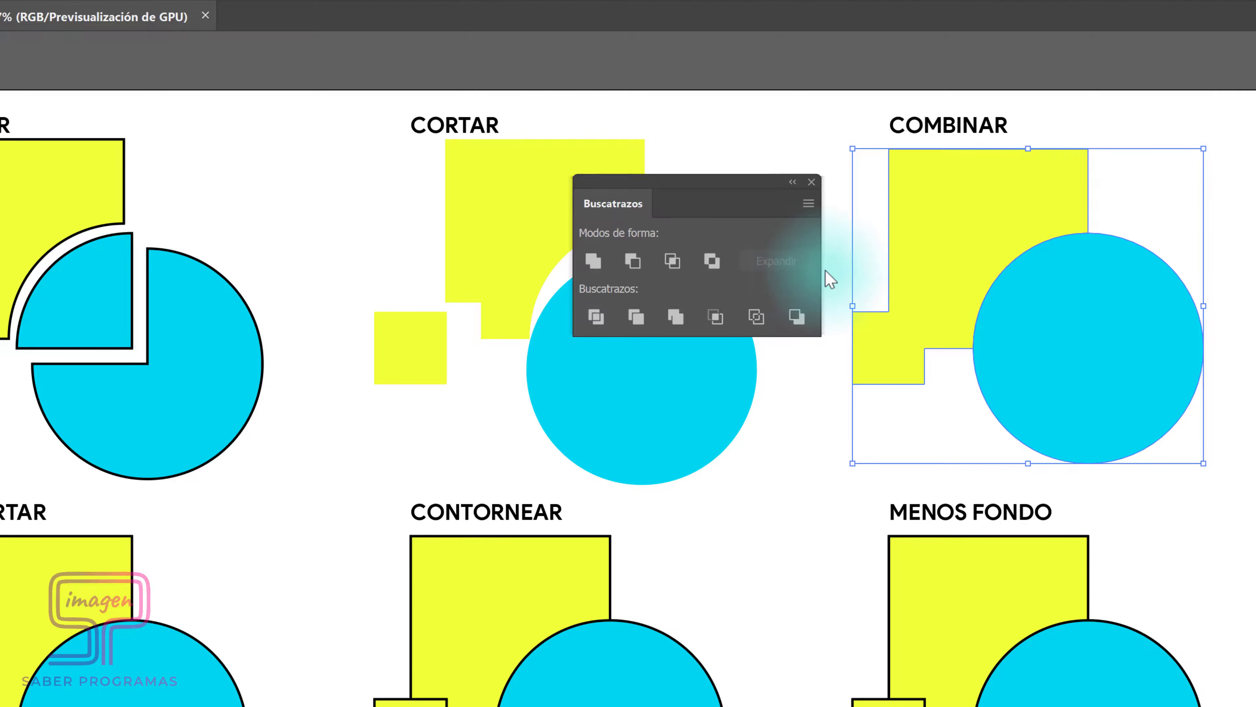
Ungroup the Combinar result and move the cyan circle away from the yellow shape.
{"action": "right_click", "coordinate": [937, 235]}
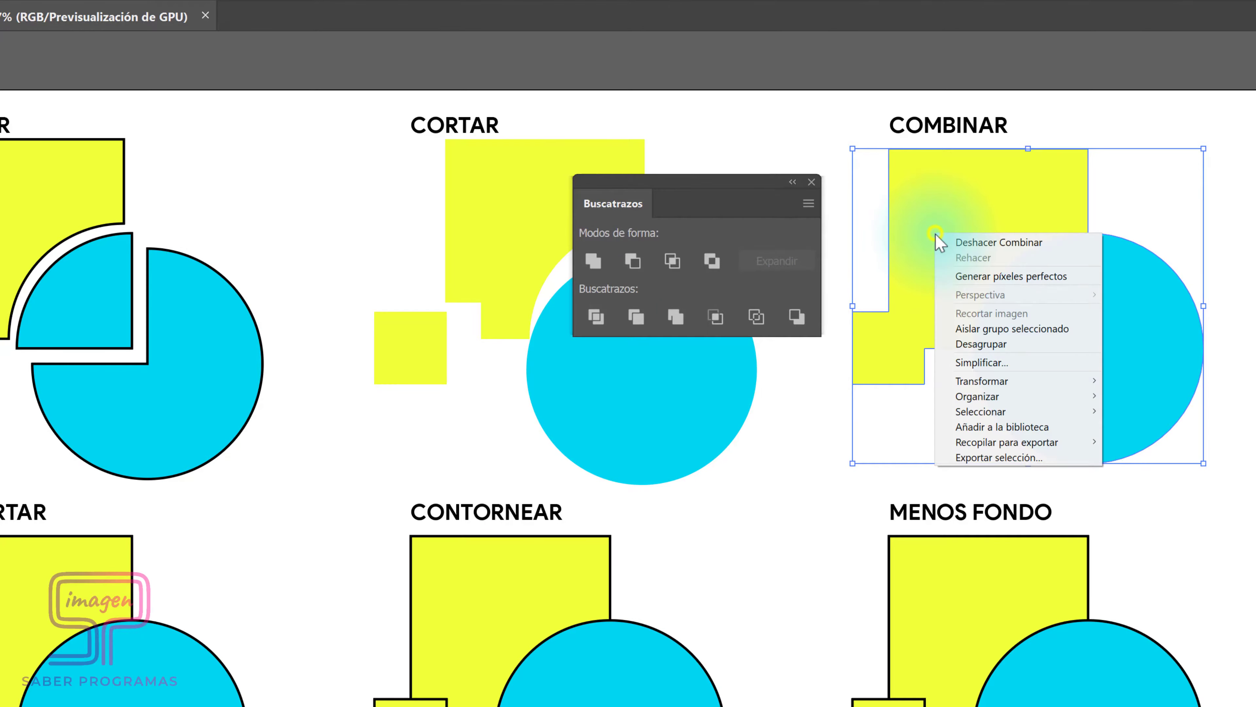
{"action": "left_click", "coordinate": [960, 345]}
{"action": "left_click", "coordinate": [962, 402]}
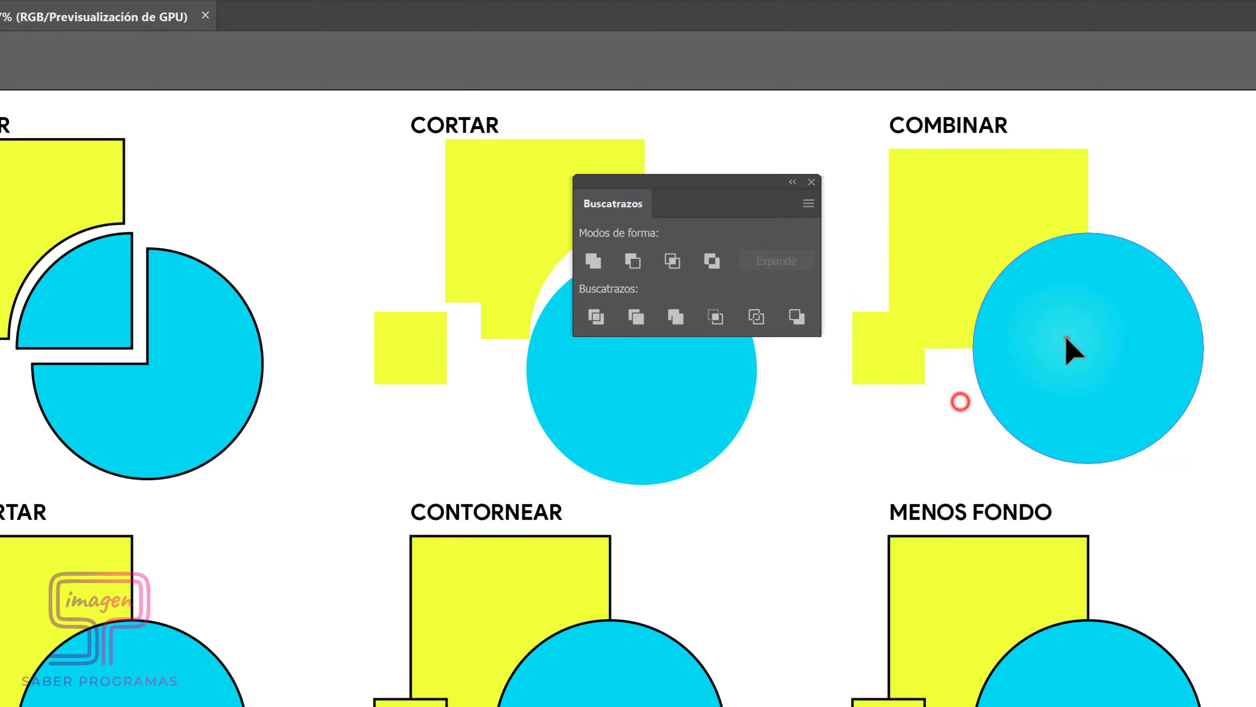
{"action": "mouse_move", "coordinate": [1068, 340]}
{"action": "left_mouse_down"}
{"action": "mouse_move", "coordinate": [1123, 364]}
{"action": "mouse_move", "coordinate": [1126, 353]}
{"action": "left_mouse_up"}
{"action": "left_click", "coordinate": [953, 251]}
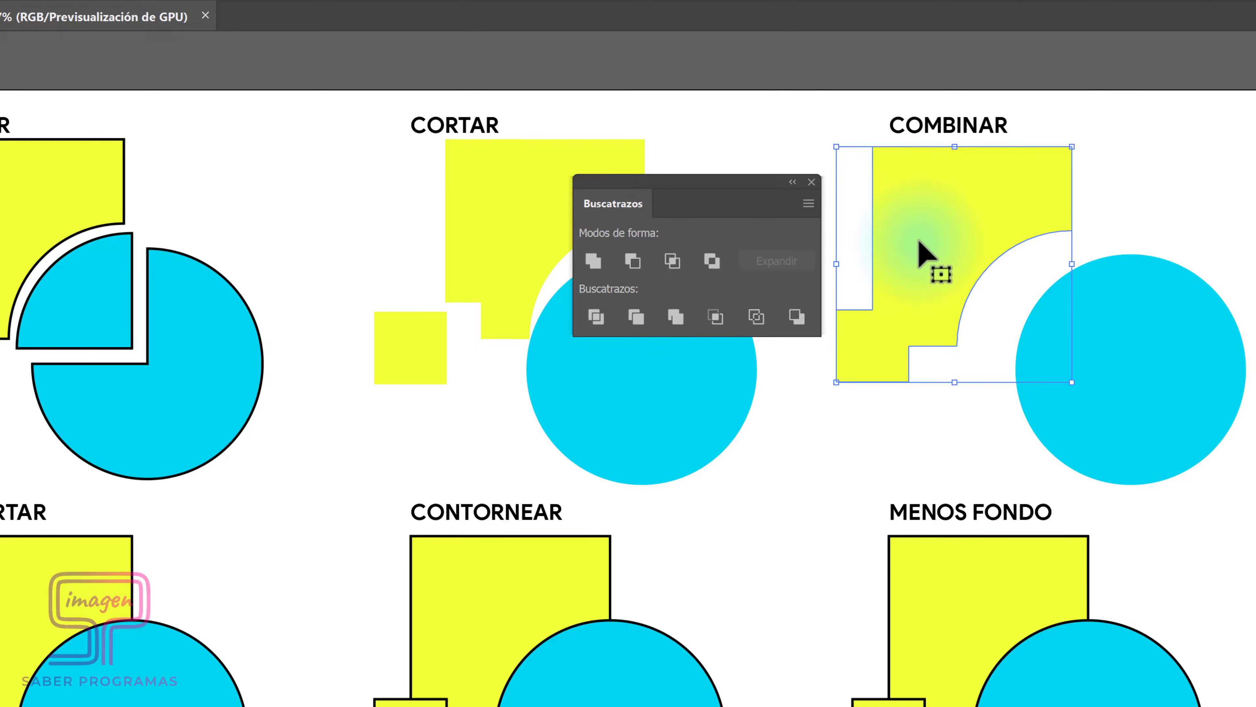
{"action": "left_click_drag", "start_coordinate": [718, 196], "coordinate": [70, 335]}
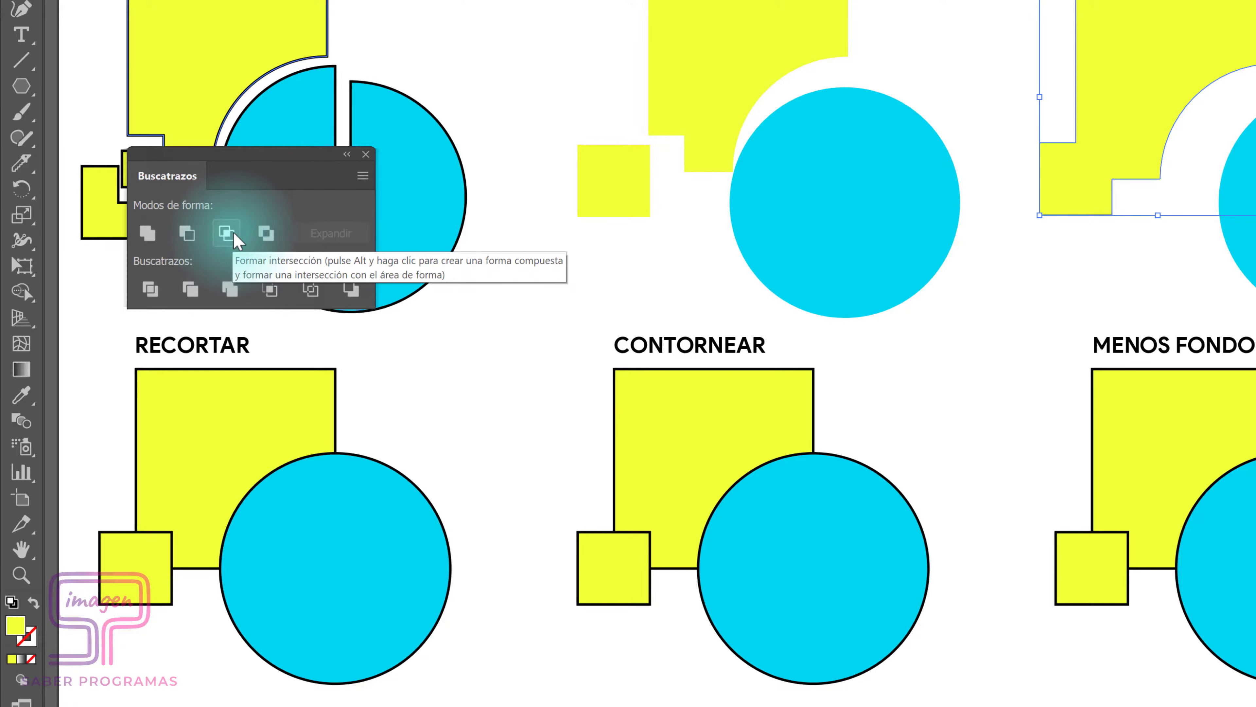
Trim the Recortar shapes with Recortar and ungroup the result.
{"action": "left_click_drag", "start_coordinate": [431, 399], "coordinate": [126, 582]}
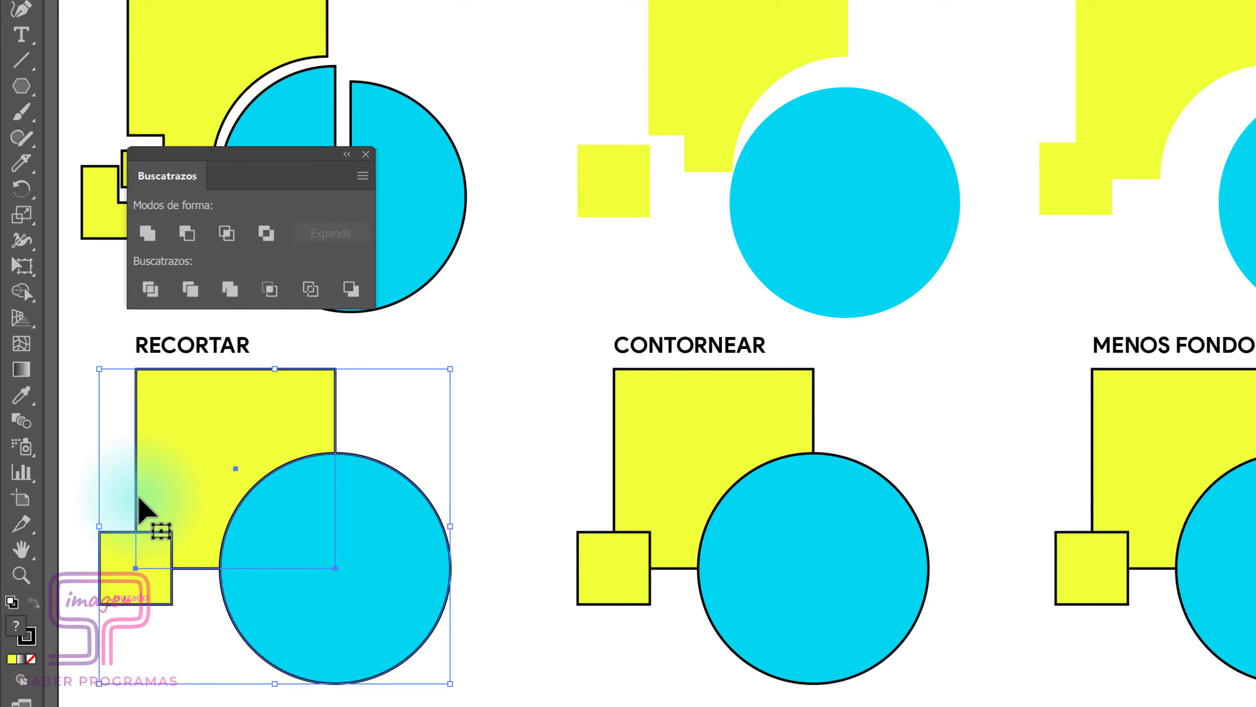
{"action": "left_click", "coordinate": [271, 290]}
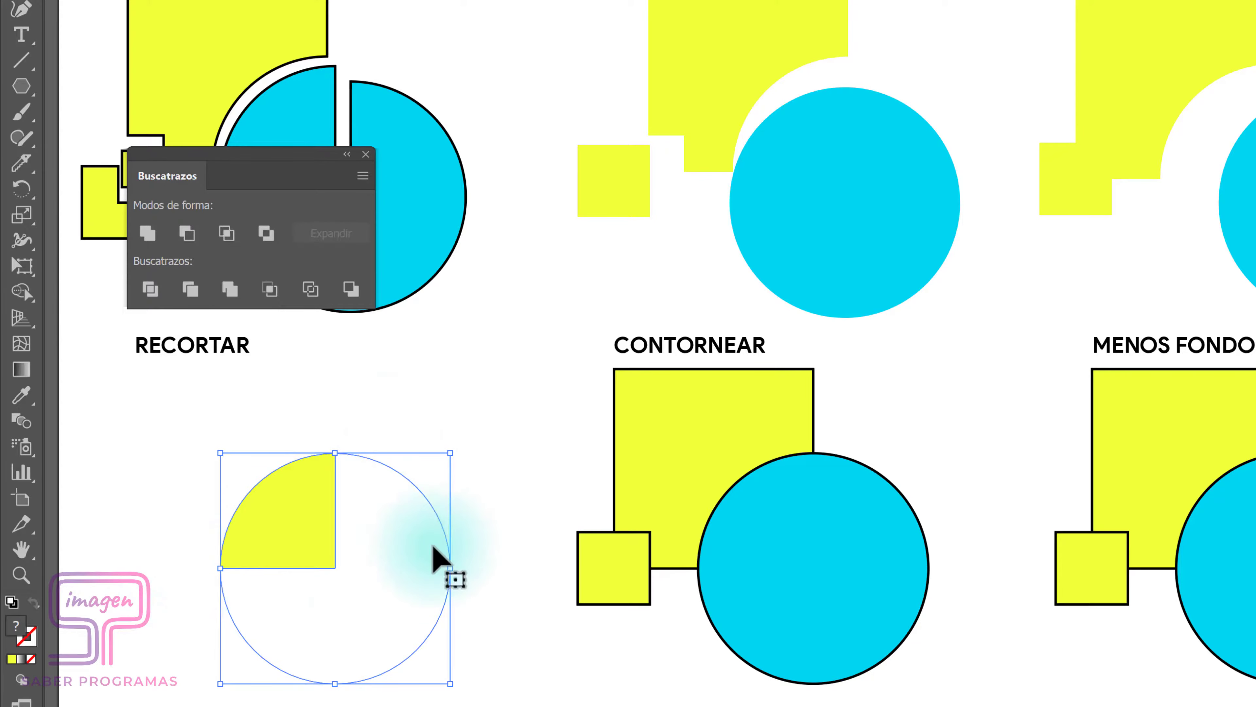
{"action": "right_click", "coordinate": [354, 514]}
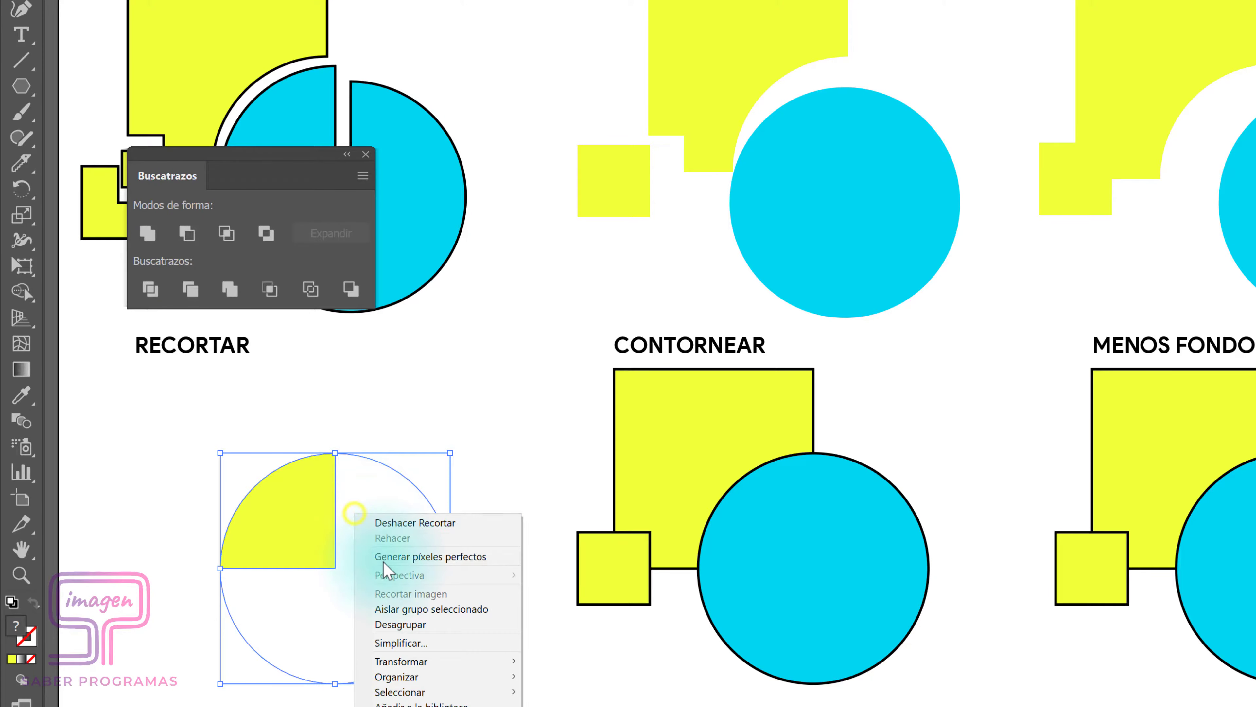
{"action": "left_click", "coordinate": [399, 624]}
Fill the circle piece orange (FF6B47) and separate it from the yellow quarter-circle.
{"action": "left_click_drag", "start_coordinate": [483, 480], "coordinate": [407, 575]}
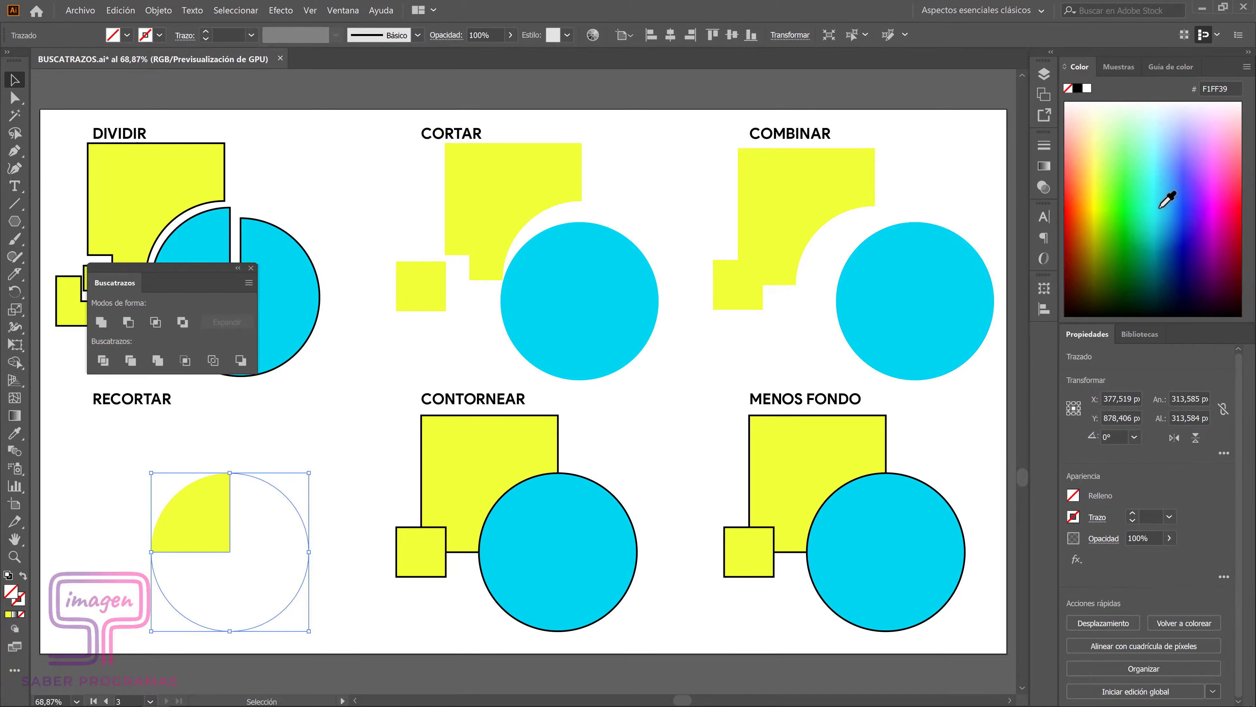
{"action": "left_click", "coordinate": [1091, 165]}
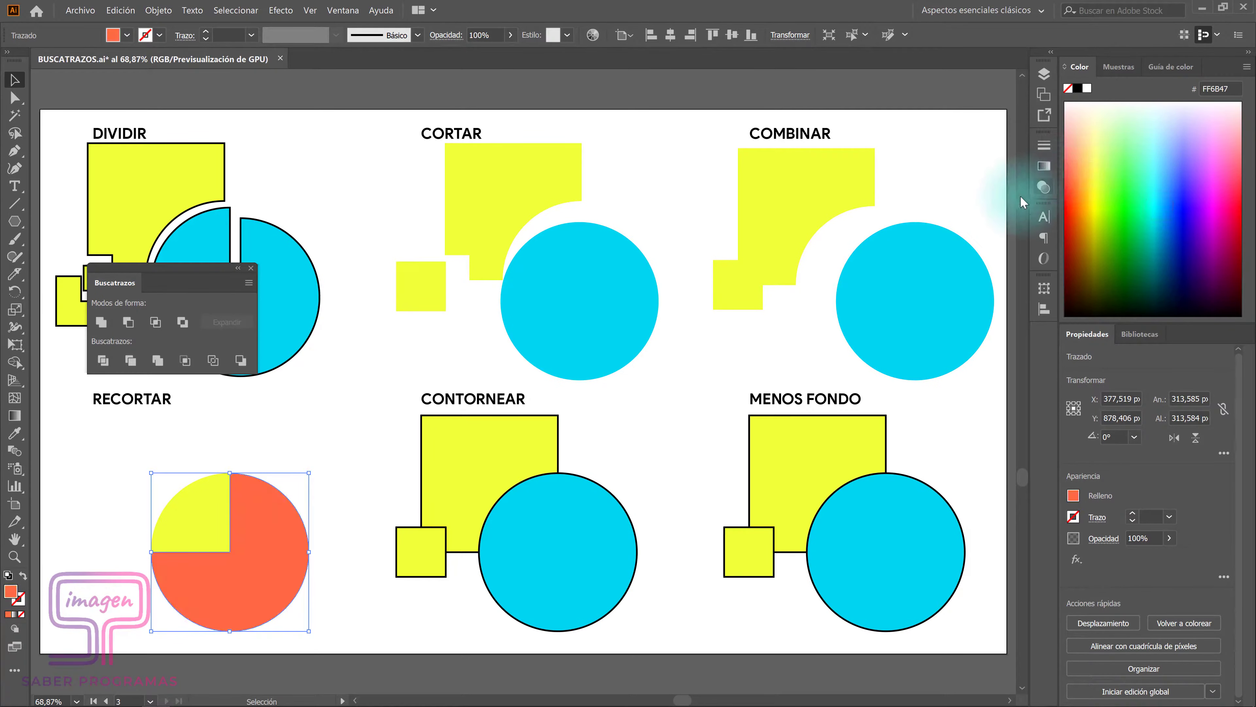
{"action": "left_click", "coordinate": [285, 450]}
{"action": "left_click_drag", "start_coordinate": [245, 540], "coordinate": [267, 563]}
{"action": "left_click_drag", "start_coordinate": [217, 524], "coordinate": [151, 478]}
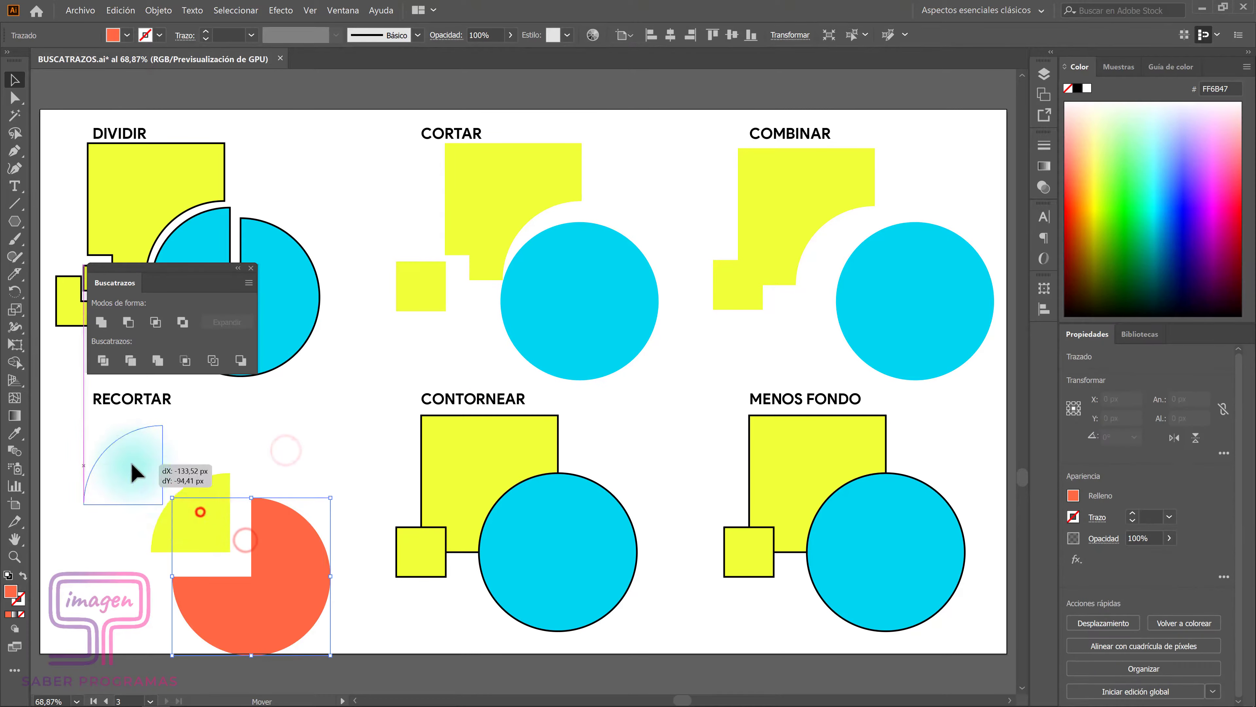
{"action": "left_click_drag", "start_coordinate": [274, 588], "coordinate": [248, 559]}
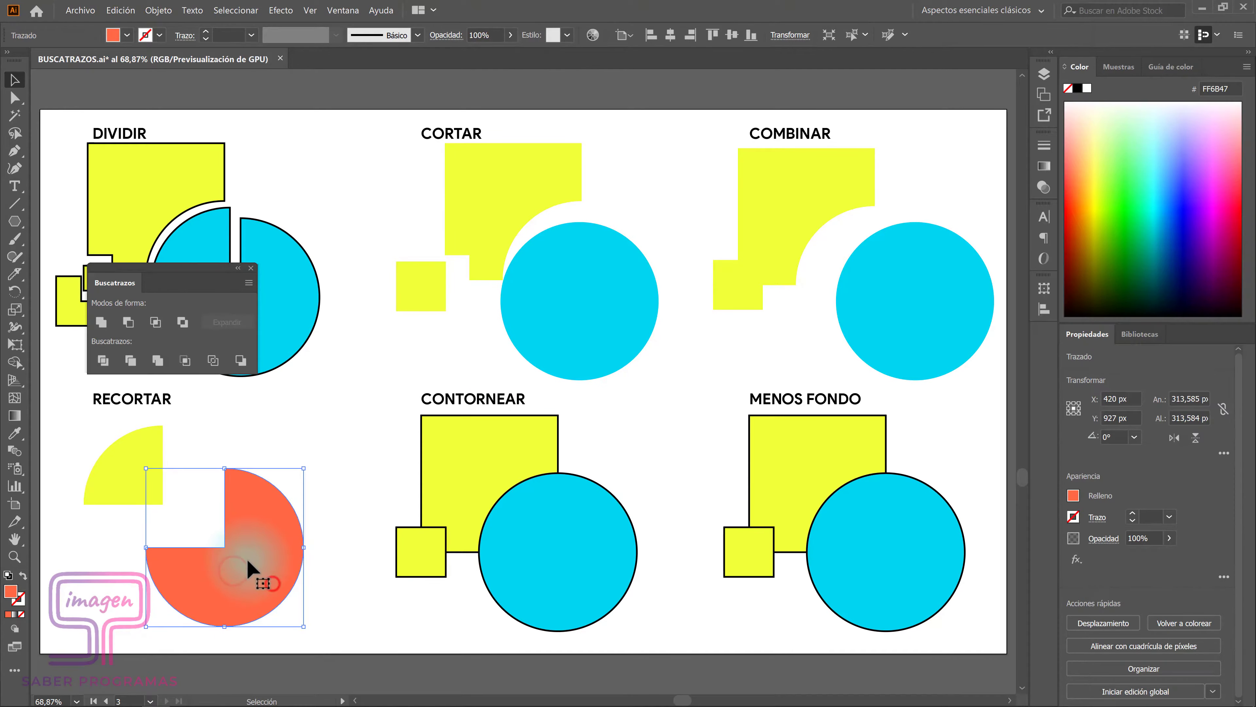
{"action": "left_click", "coordinate": [356, 532]}
{"action": "left_click_drag", "start_coordinate": [145, 266], "coordinate": [466, 273]}
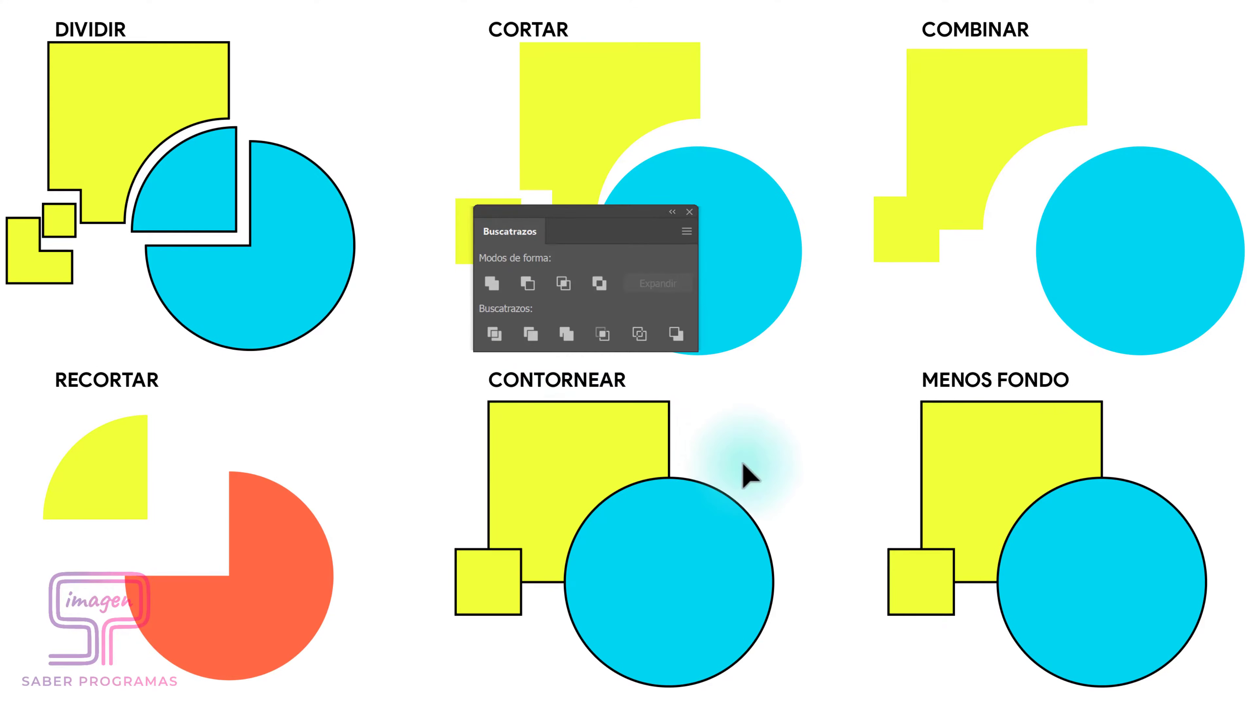
Apply Contornear to the Contornear shapes, fill them blue, and ungroup them.
{"action": "left_click_drag", "start_coordinate": [751, 454], "coordinate": [447, 641]}
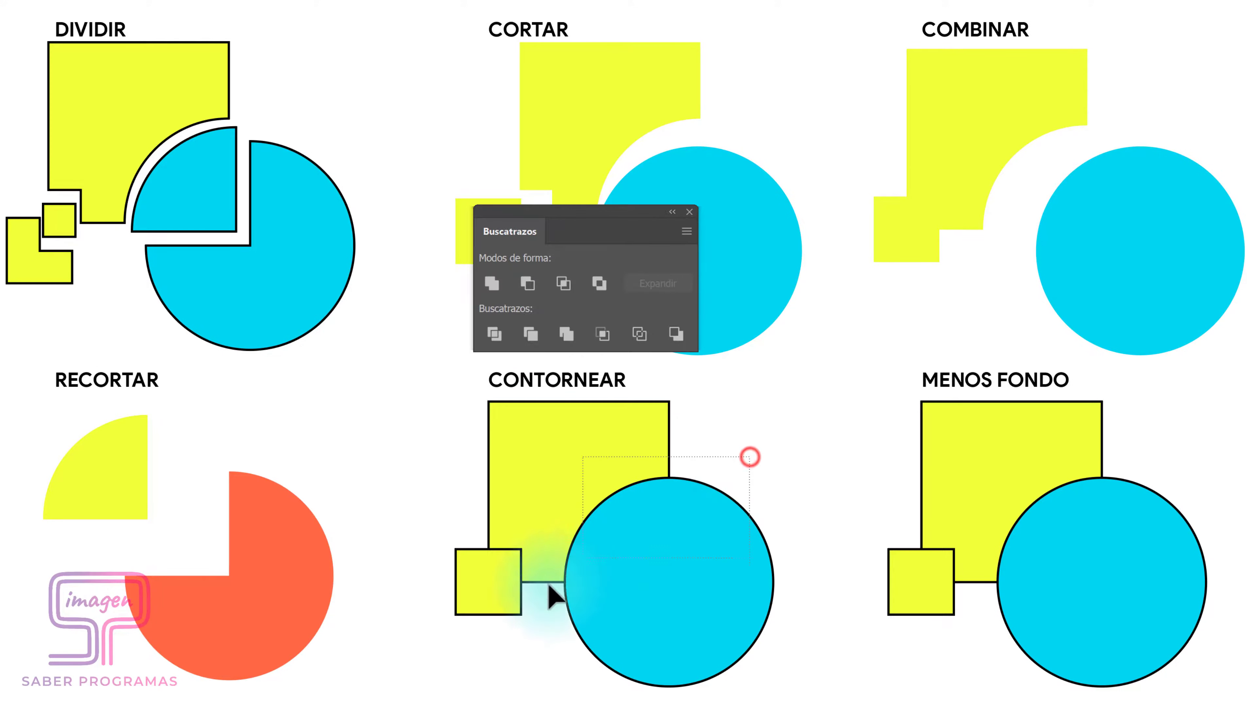
{"action": "left_click", "coordinate": [641, 334]}
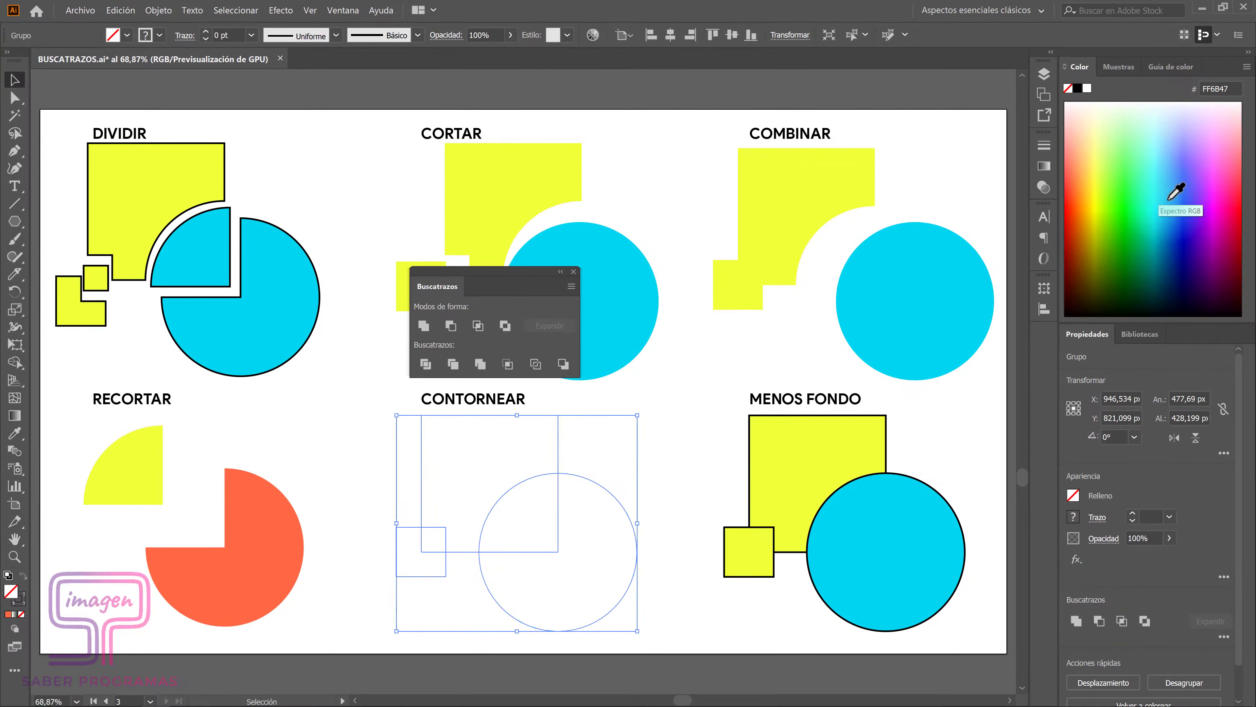
{"action": "left_click", "coordinate": [1168, 199]}
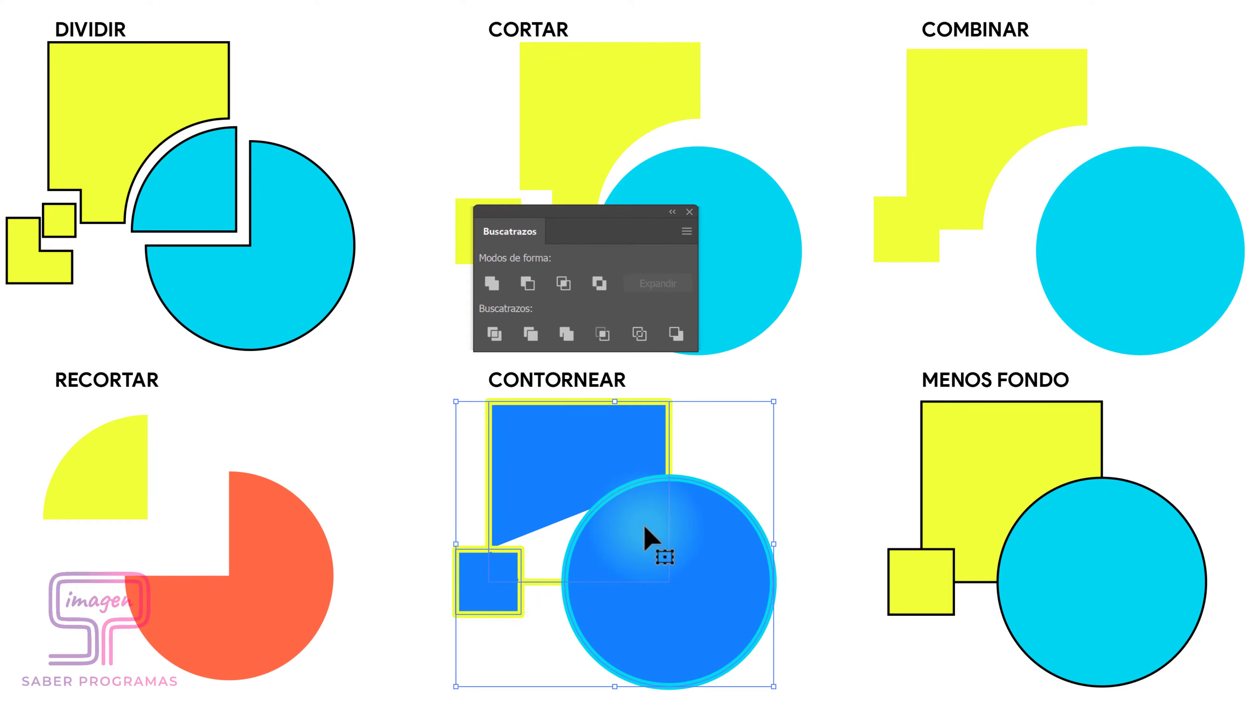
{"action": "right_click", "coordinate": [649, 529]}
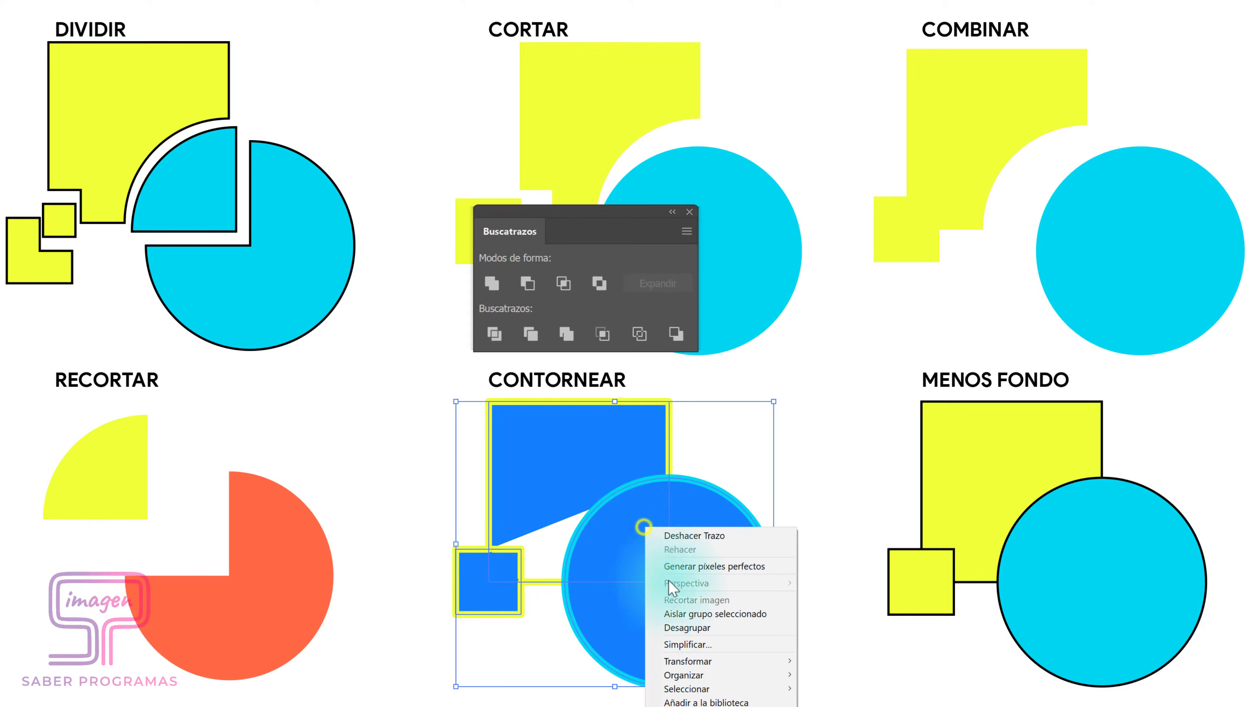
{"action": "left_click", "coordinate": [682, 631]}
Spread the Contornear circle, wedge, triangle and square pieces apart.
{"action": "left_click", "coordinate": [751, 432]}
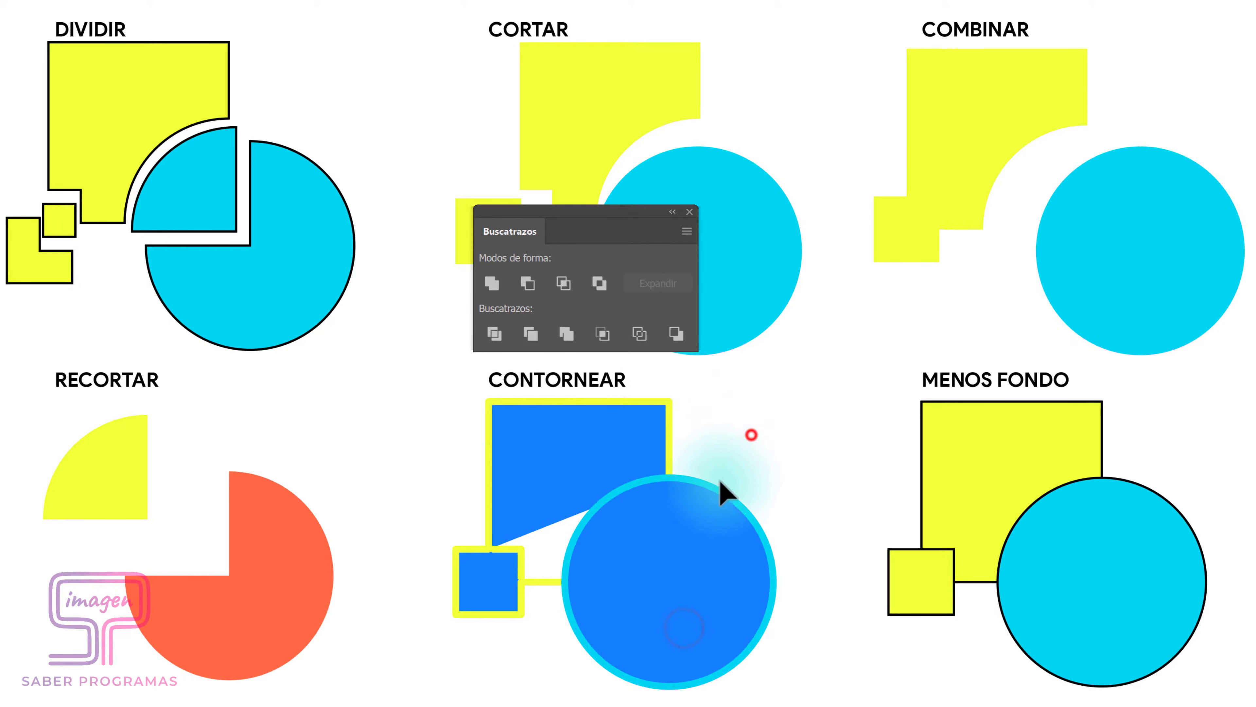
{"action": "left_click_drag", "start_coordinate": [734, 500], "coordinate": [806, 546]}
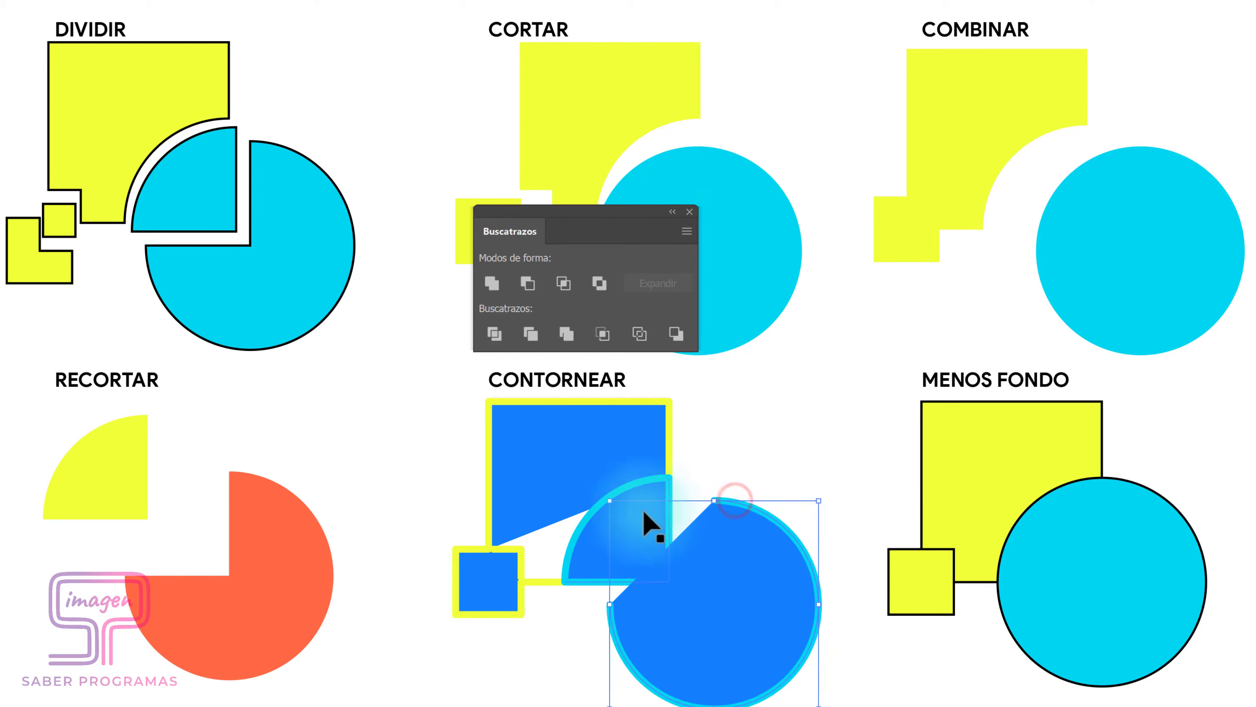
{"action": "left_click_drag", "start_coordinate": [622, 519], "coordinate": [722, 448]}
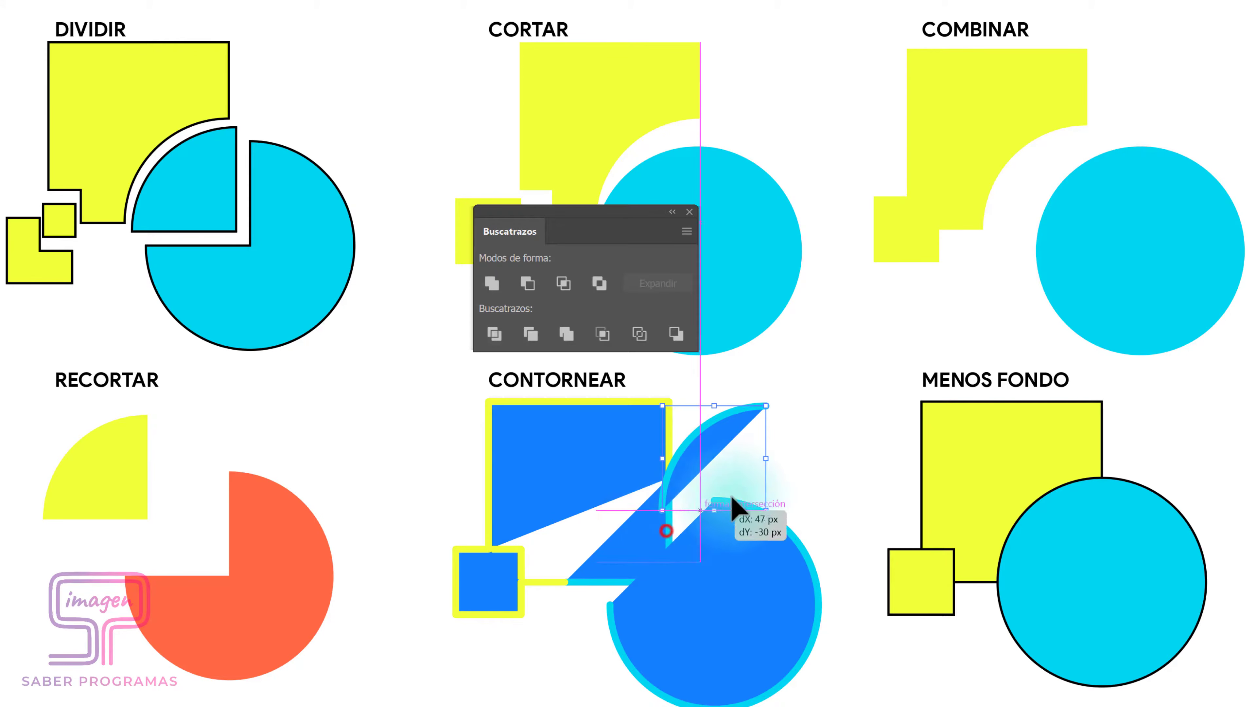
{"action": "left_click_drag", "start_coordinate": [674, 531], "coordinate": [779, 482]}
{"action": "mouse_move", "coordinate": [556, 583]}
{"action": "left_mouse_down"}
{"action": "mouse_move", "coordinate": [561, 600]}
{"action": "mouse_move", "coordinate": [553, 588]}
{"action": "mouse_move", "coordinate": [465, 616]}
{"action": "mouse_move", "coordinate": [490, 575]}
{"action": "left_mouse_up"}
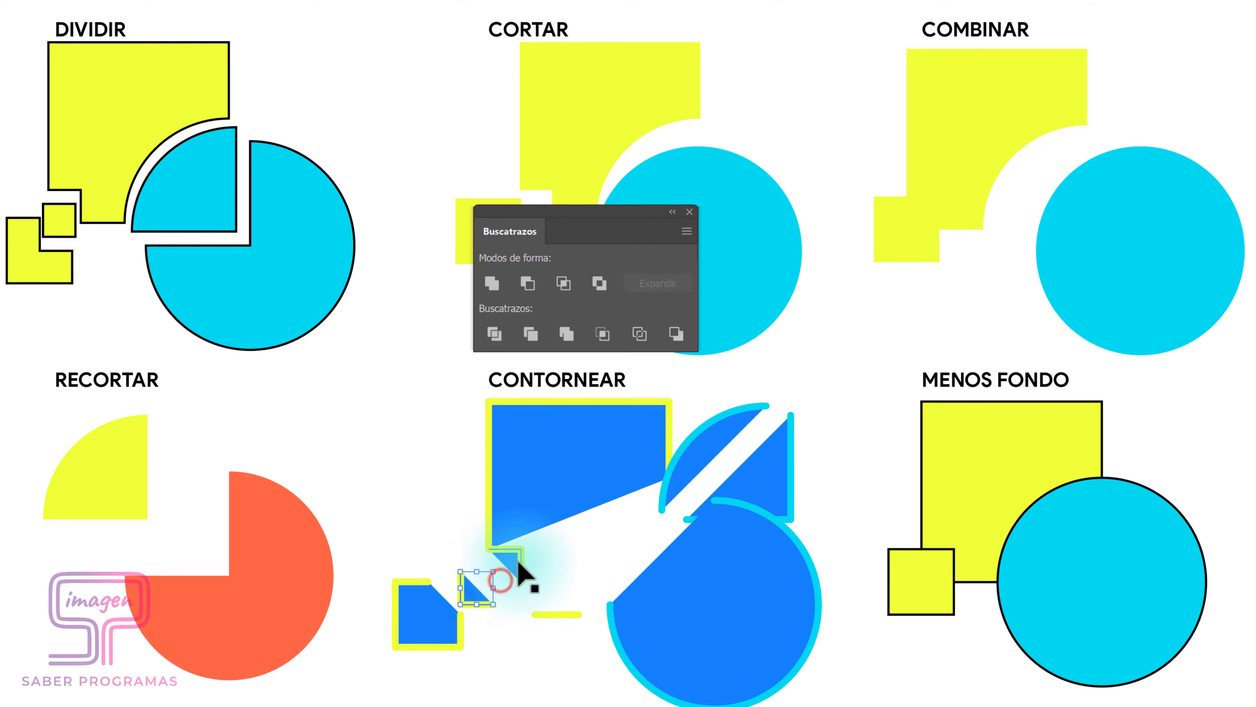
{"action": "left_click_drag", "start_coordinate": [493, 501], "coordinate": [484, 497]}
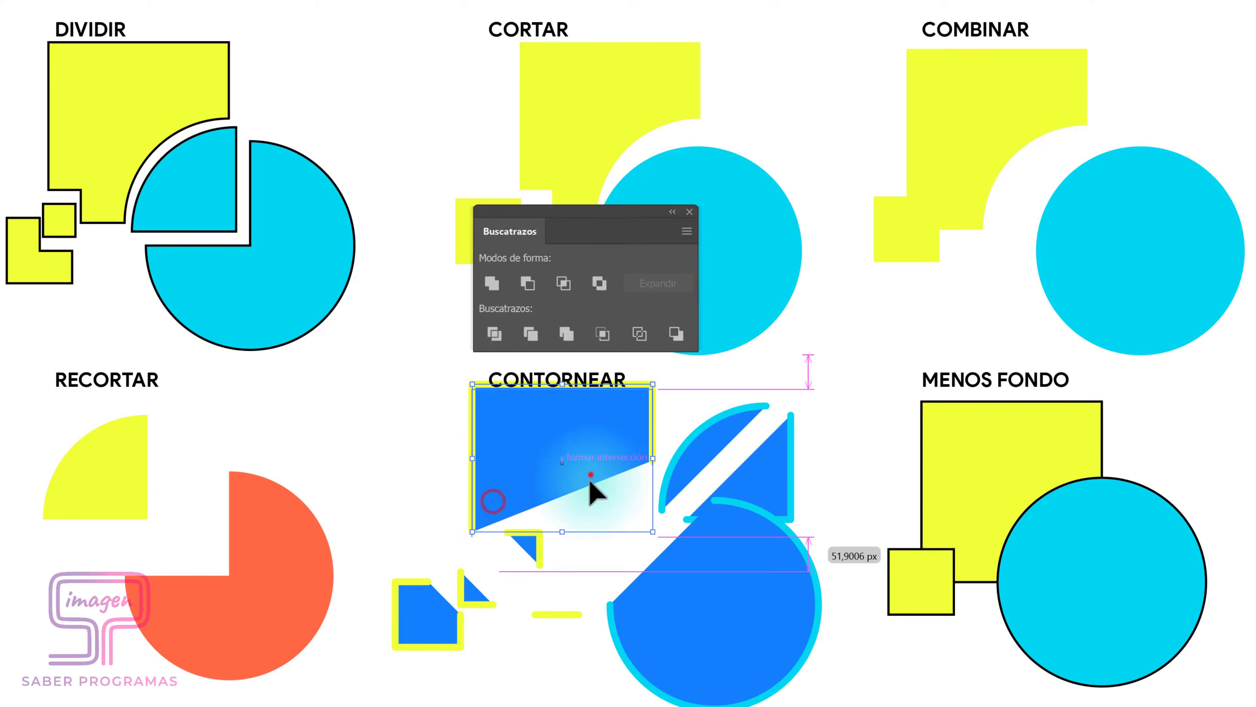
{"action": "left_click_drag", "start_coordinate": [594, 491], "coordinate": [611, 513]}
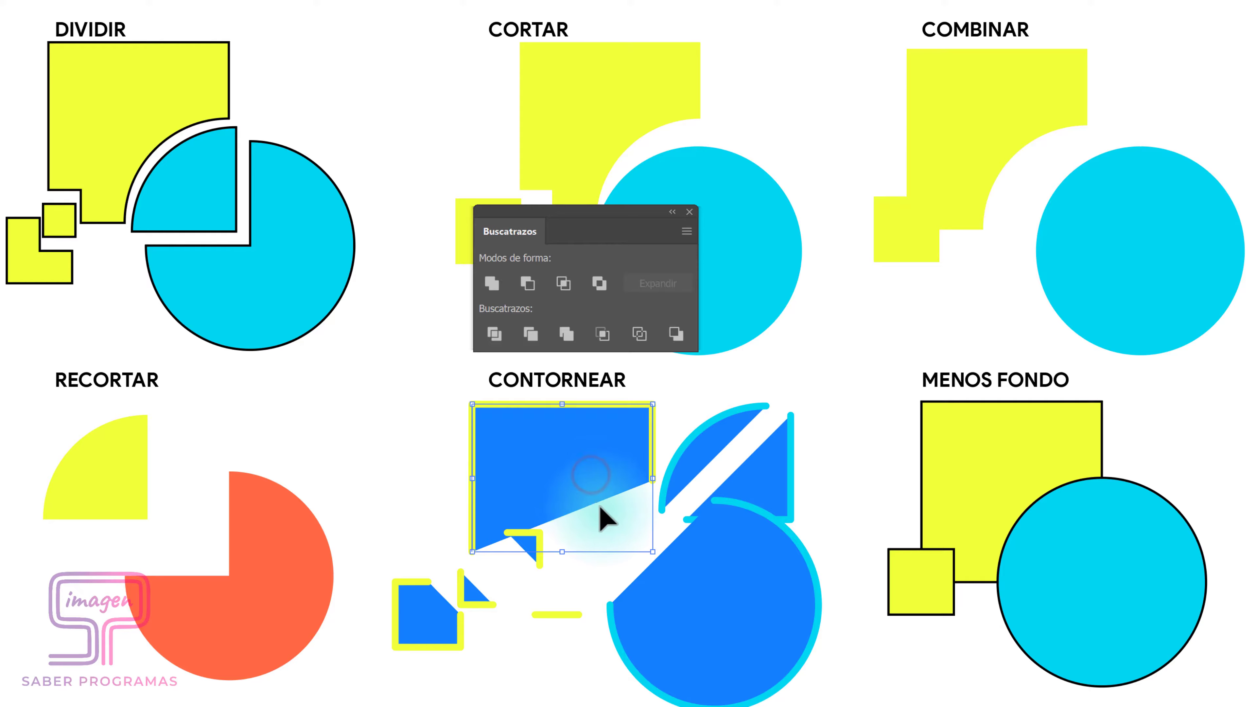
{"action": "left_click", "coordinate": [623, 553]}
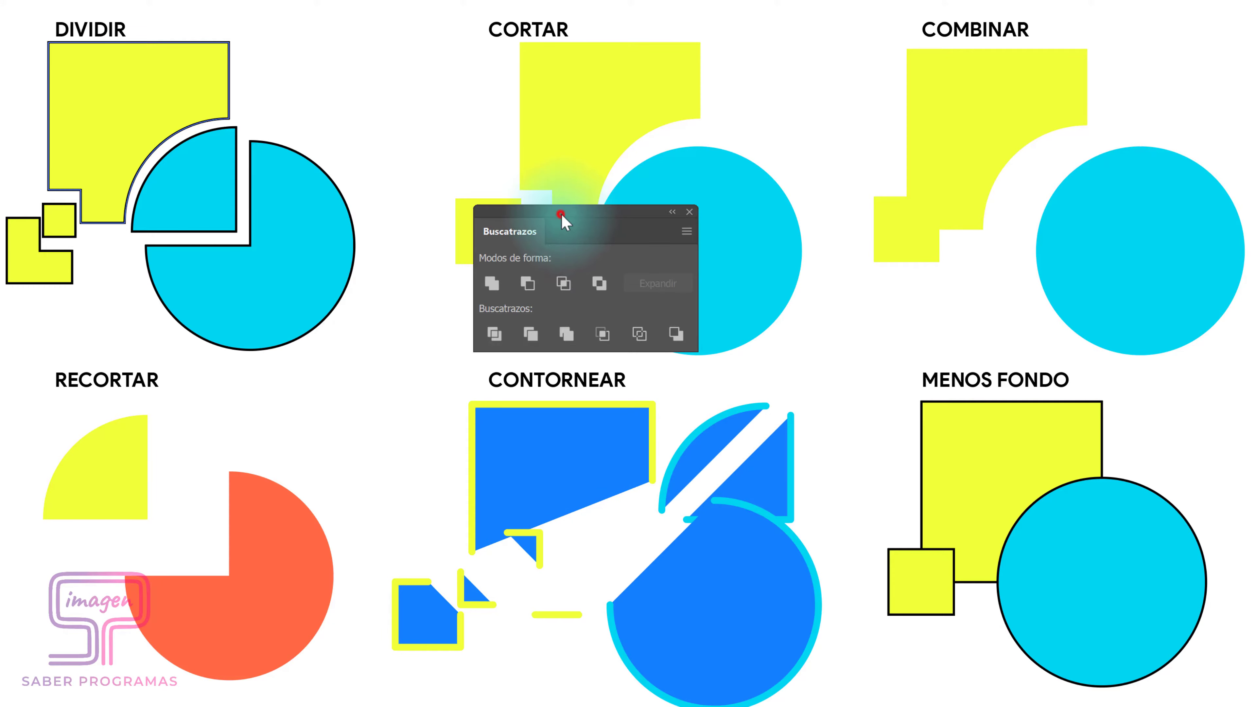
{"action": "left_click_drag", "start_coordinate": [562, 214], "coordinate": [978, 220]}
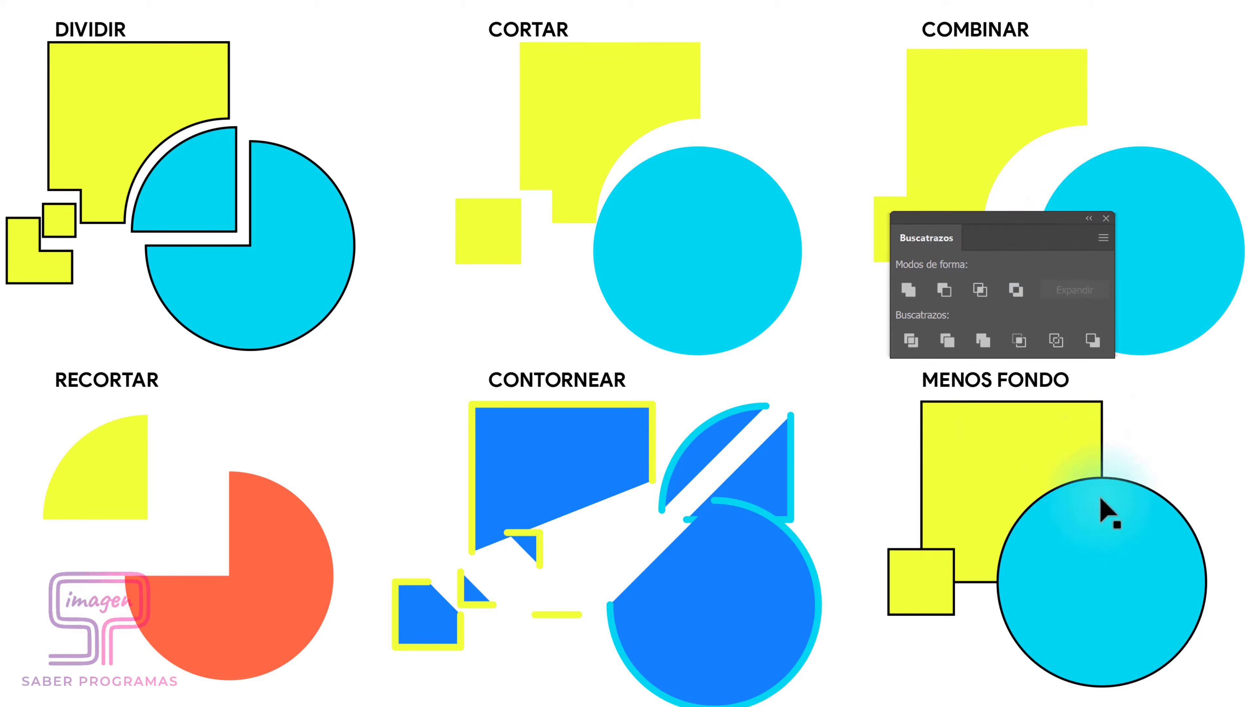
Cut both squares from the cyan circle with Menos fondo, removing its upper-left quarter.
{"action": "left_click_drag", "start_coordinate": [1168, 437], "coordinate": [884, 648]}
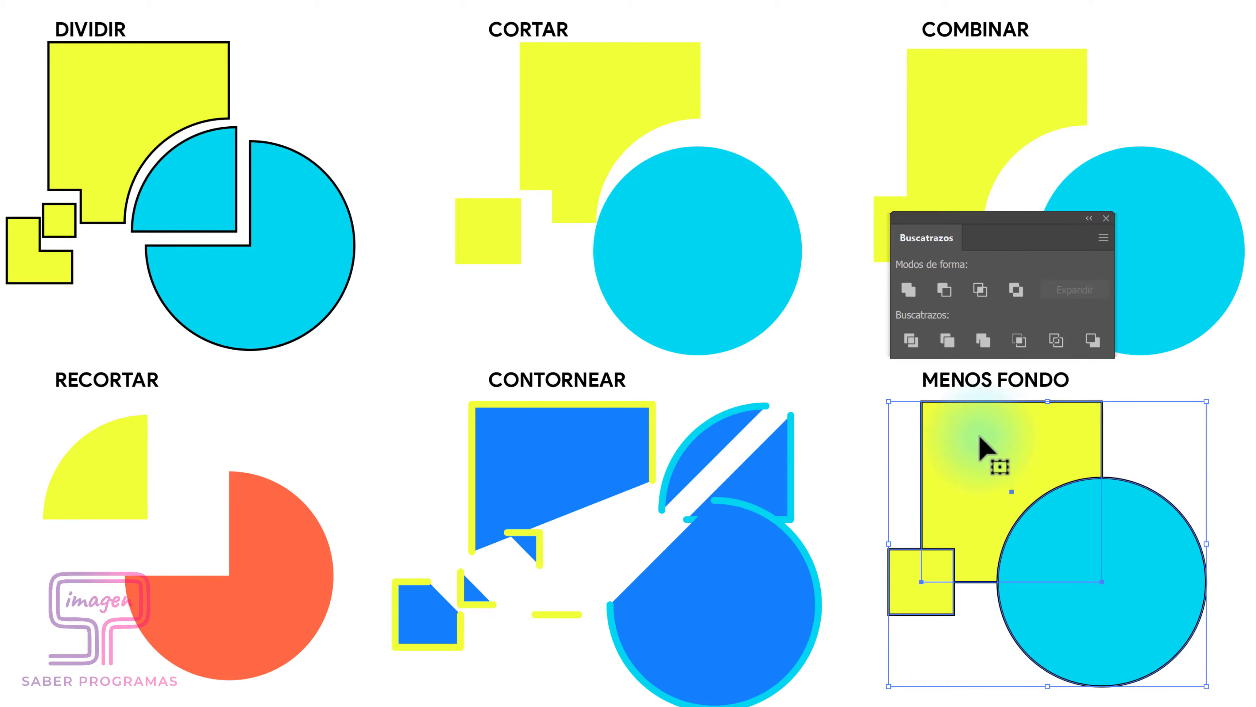
{"action": "left_click", "coordinate": [945, 292]}
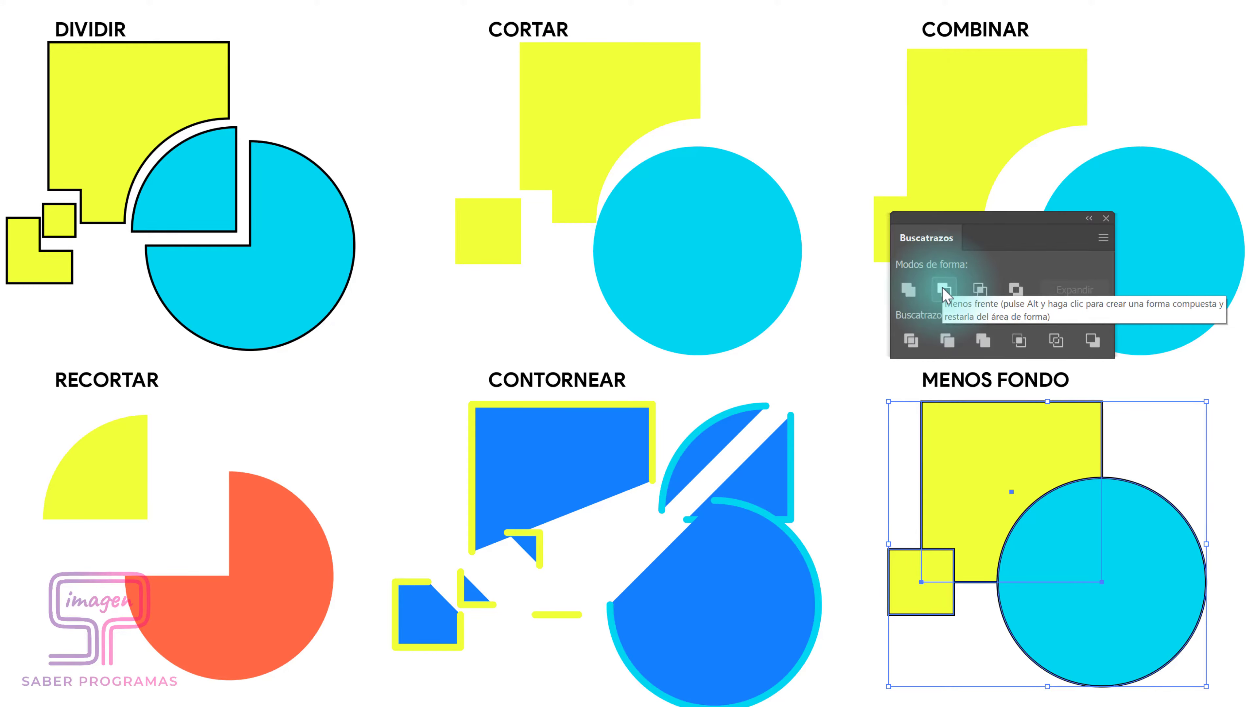
{"action": "left_click", "coordinate": [1089, 348]}
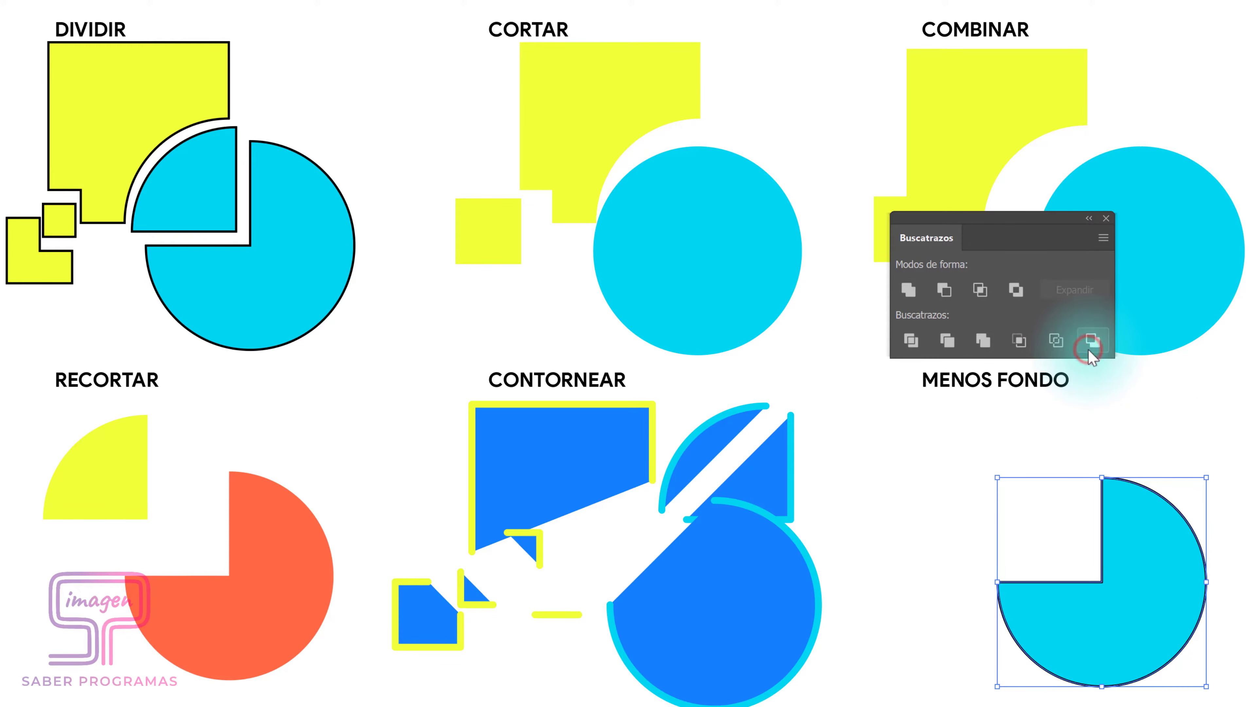